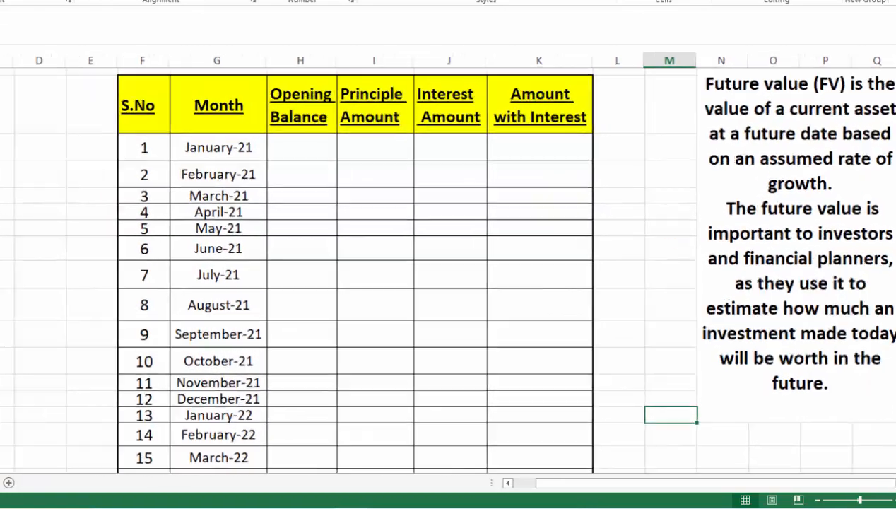
Examine the future value explanation and the monthly table's rows and columns
left_click(894, 500)
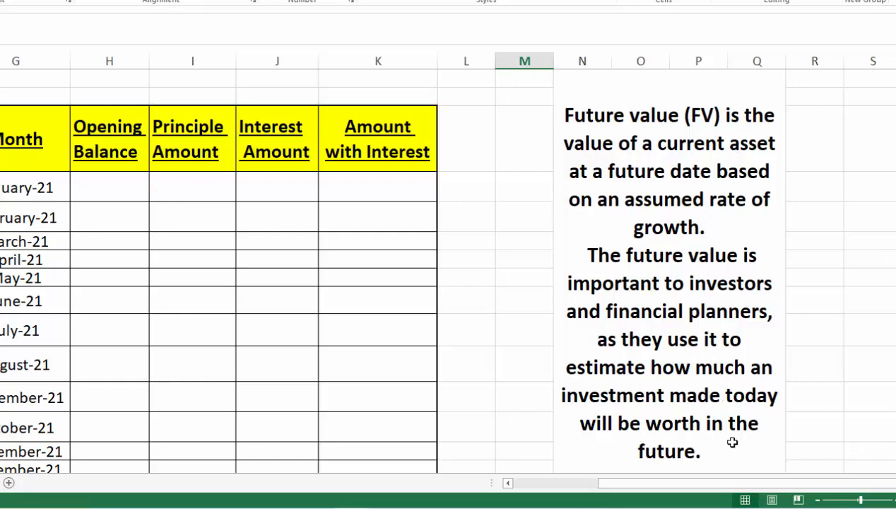
left_click(557, 484)
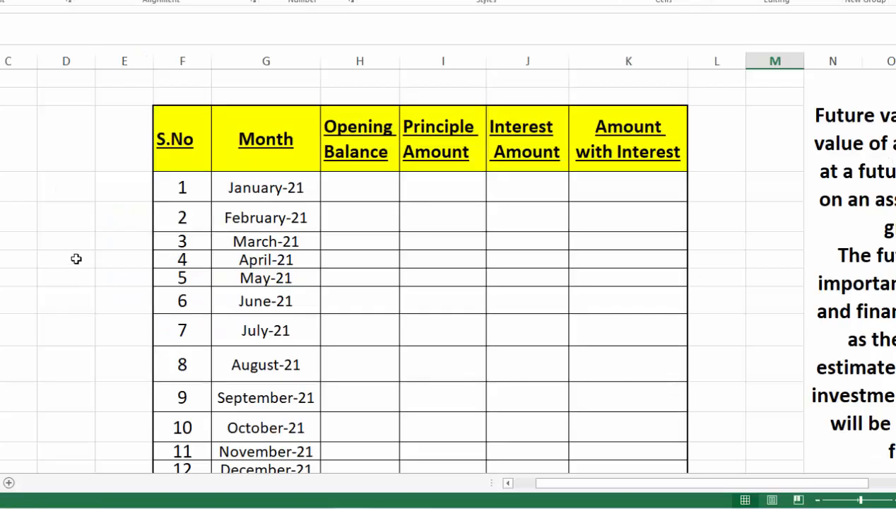
left_click_drag(895, 83, 895, 85)
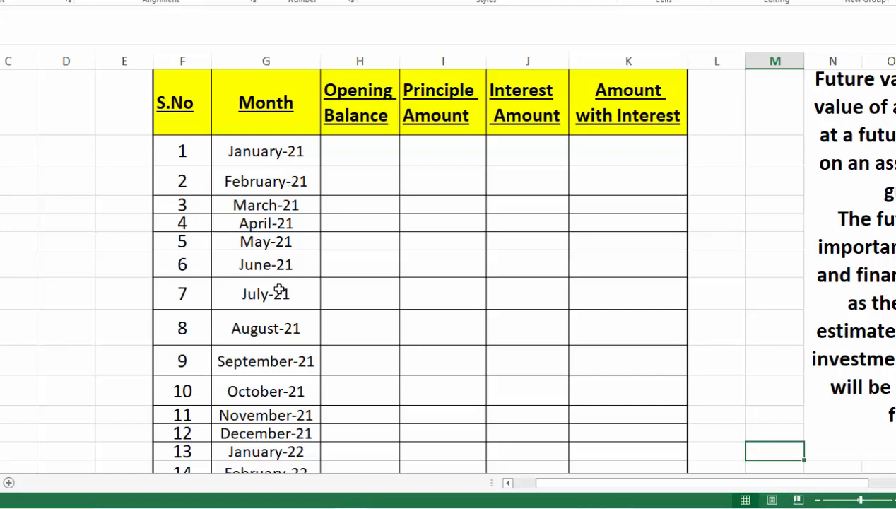
left_click_drag(895, 84, 895, 89)
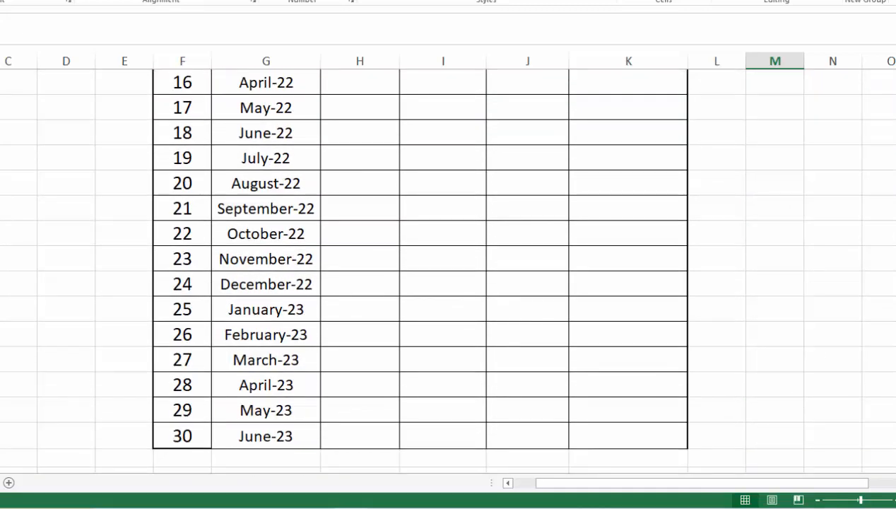
mouse_move(894, 300)
left_mouse_down()
mouse_move(895, 128)
mouse_move(895, 283)
left_mouse_up()
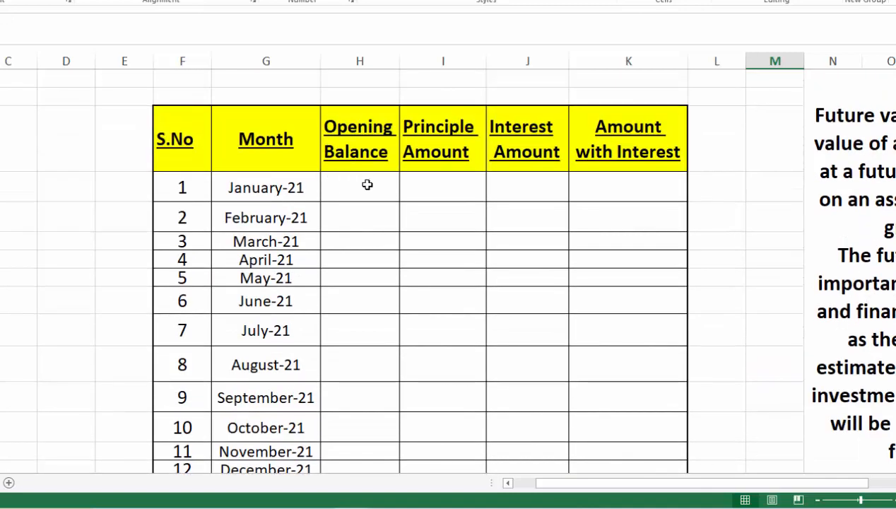
left_click(439, 183)
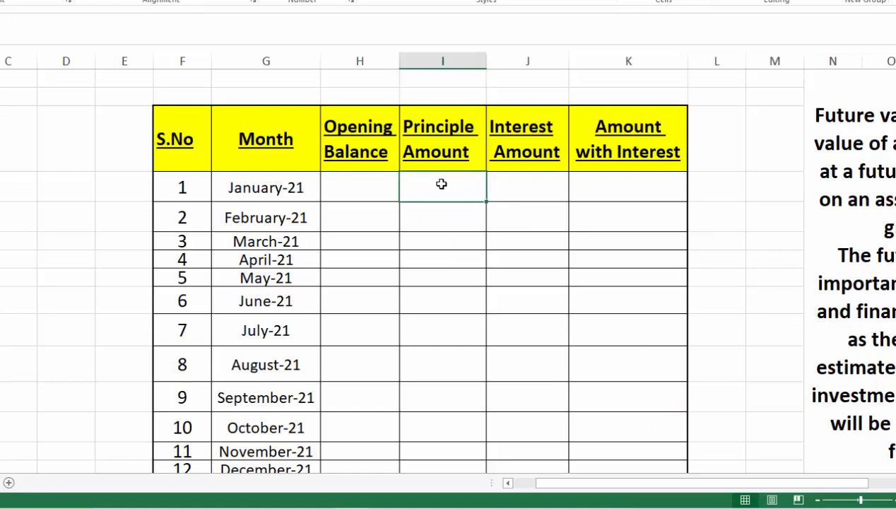
left_click(554, 184)
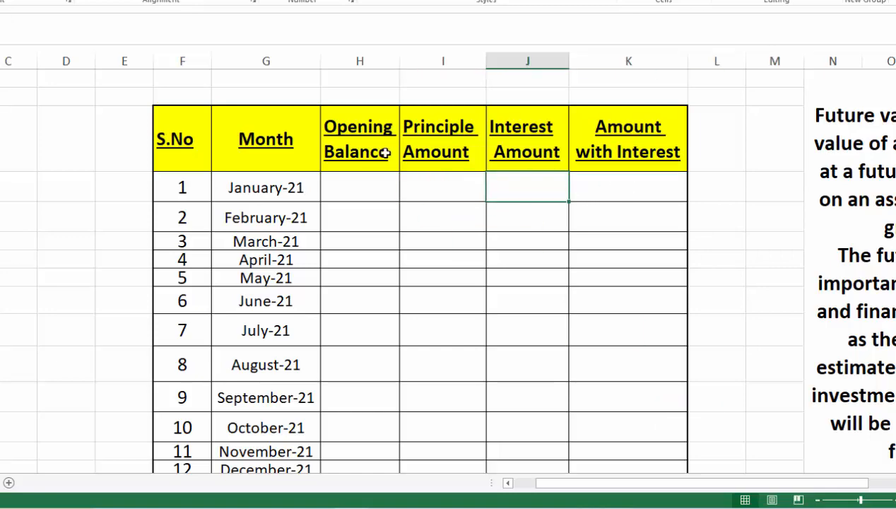
Enter an opening balance of 0 and a principle amount of 1200 for January-21
left_click(368, 182)
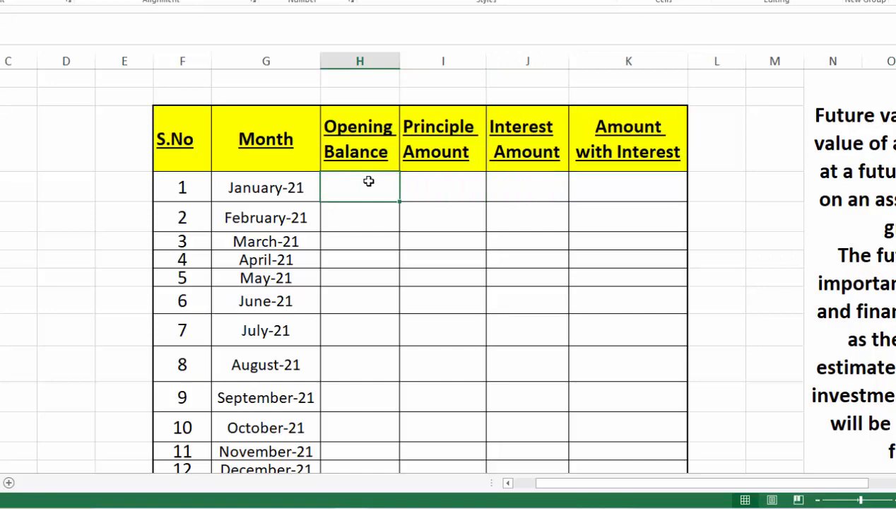
type("0")
key("Tab")
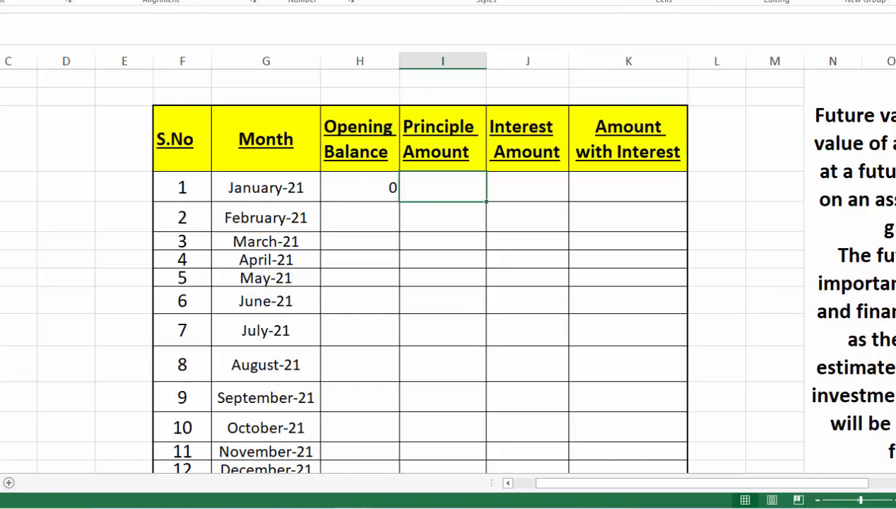
type("1200")
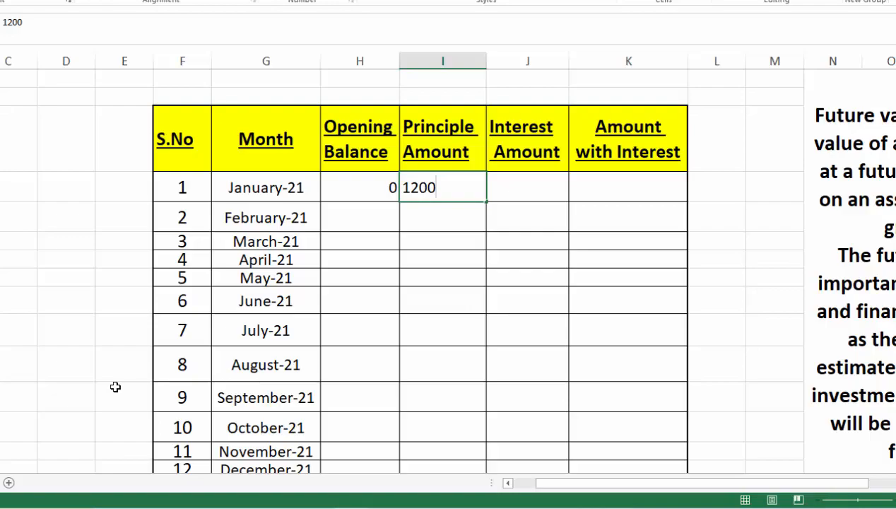
key("Tab")
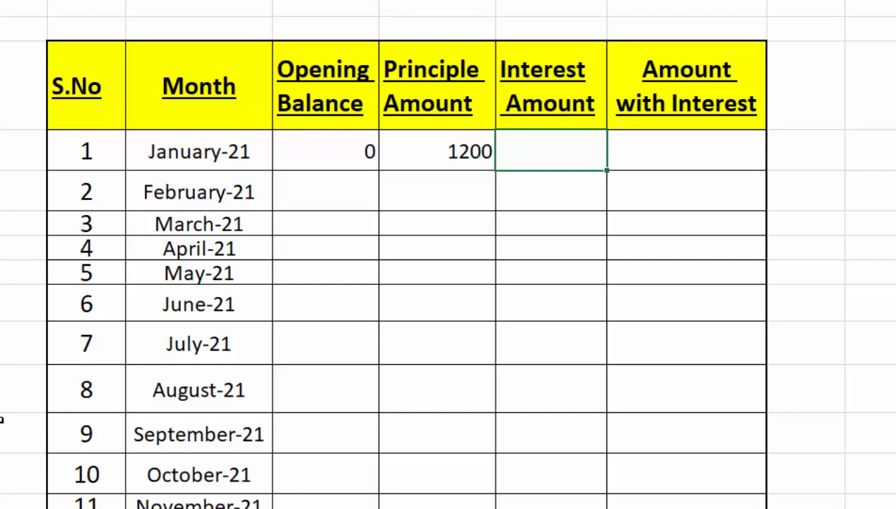
Calculate January-21's interest amount with the formula =I4*8%/12
type("=")
key("Escape")
type("=")
left_click(450, 156)
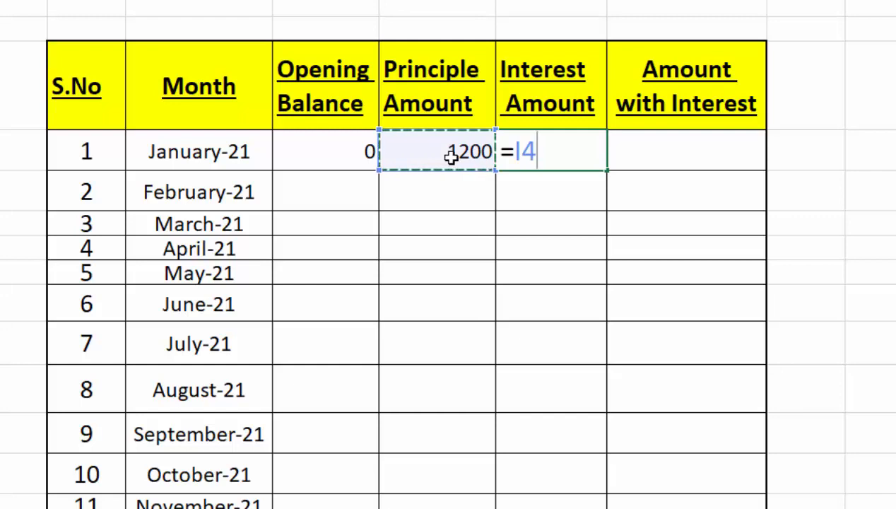
type("*")
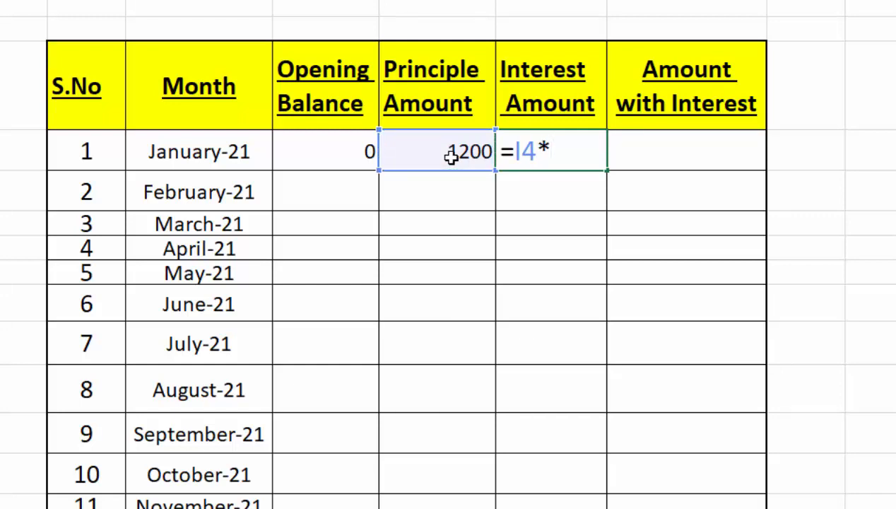
type("8%")
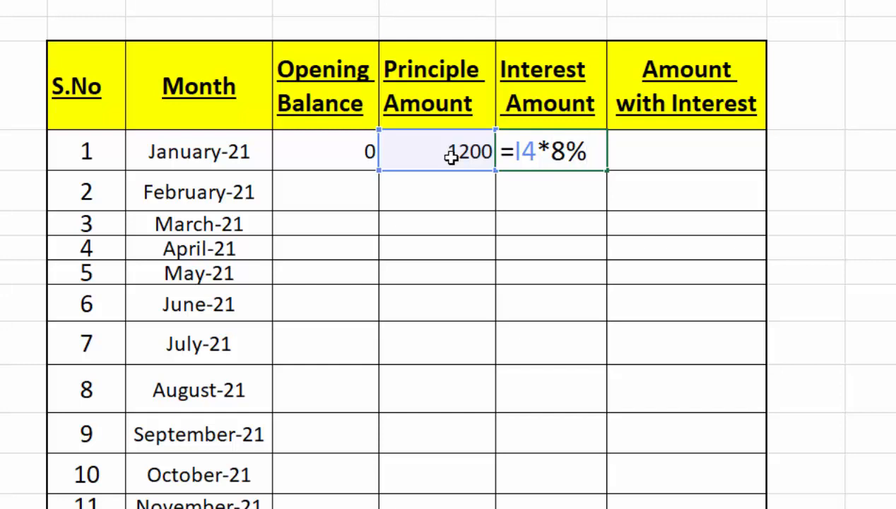
type("/12")
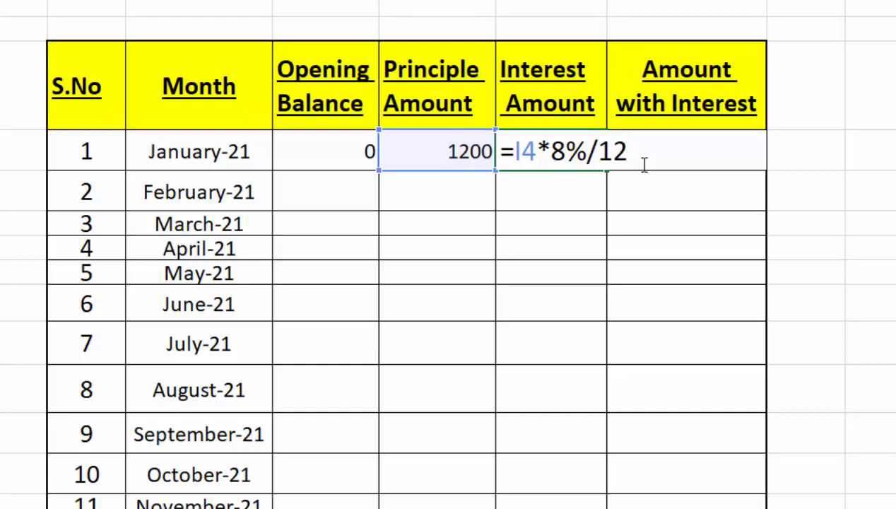
key("Return")
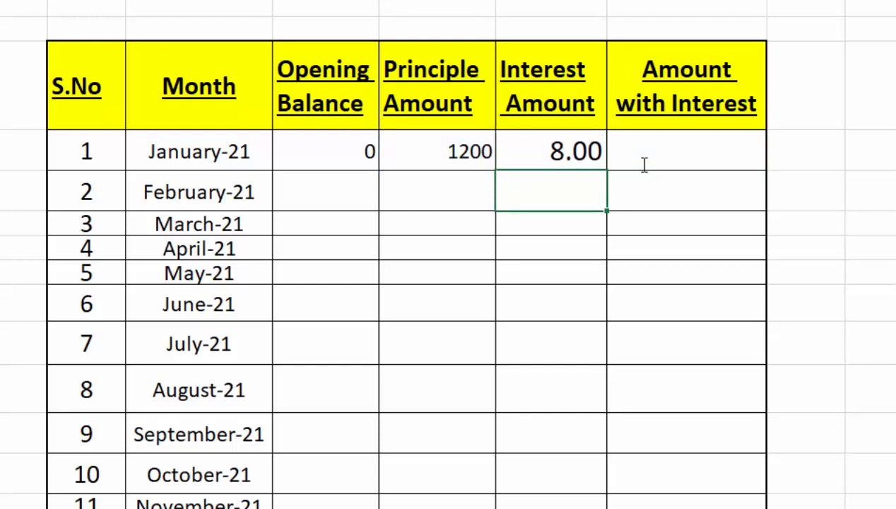
left_click(558, 157)
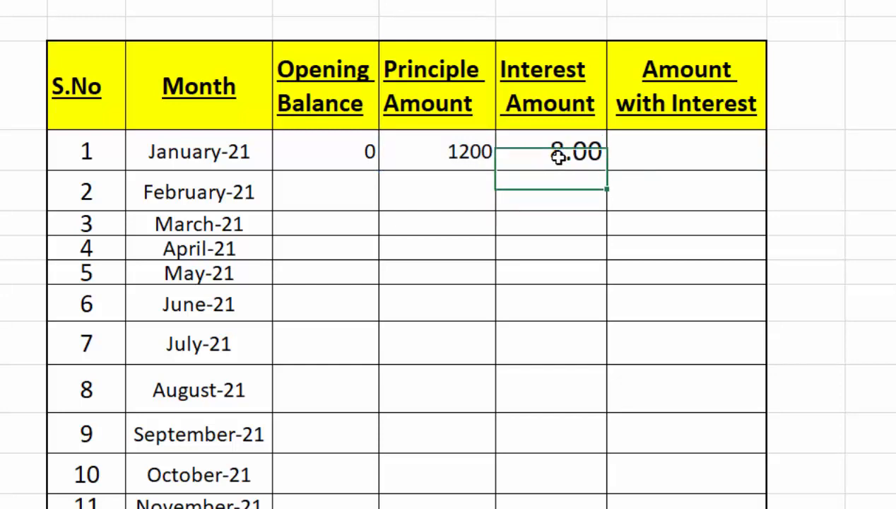
Calculate January-21's amount with interest by adding its interest and principle amounts with =J4+I4
left_click(685, 147)
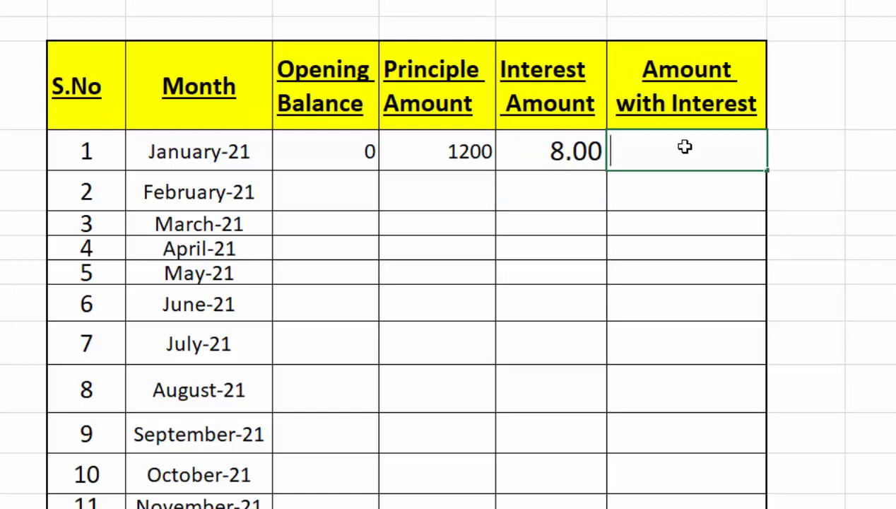
type("=")
left_click(580, 150)
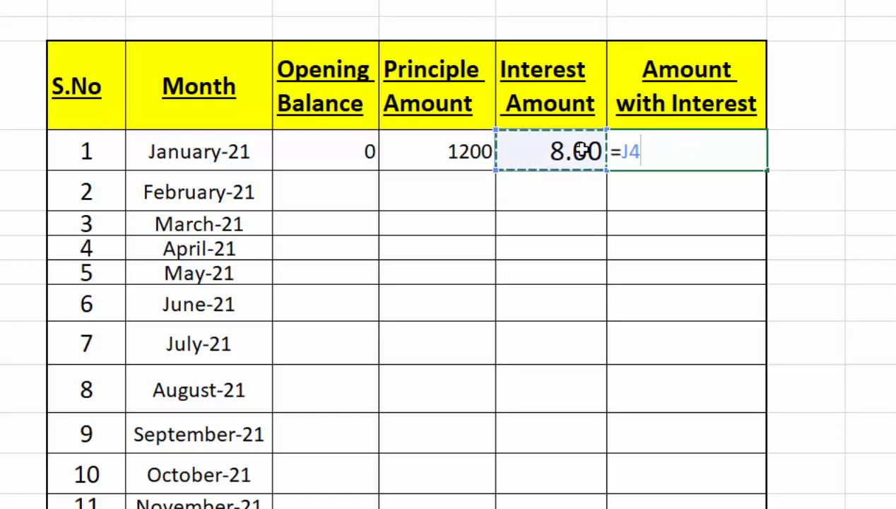
type("+")
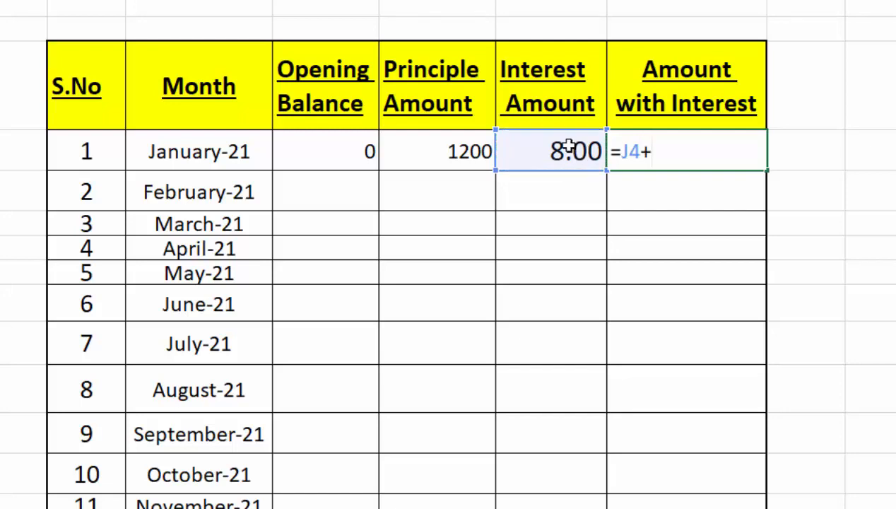
left_click(466, 151)
key("Return")
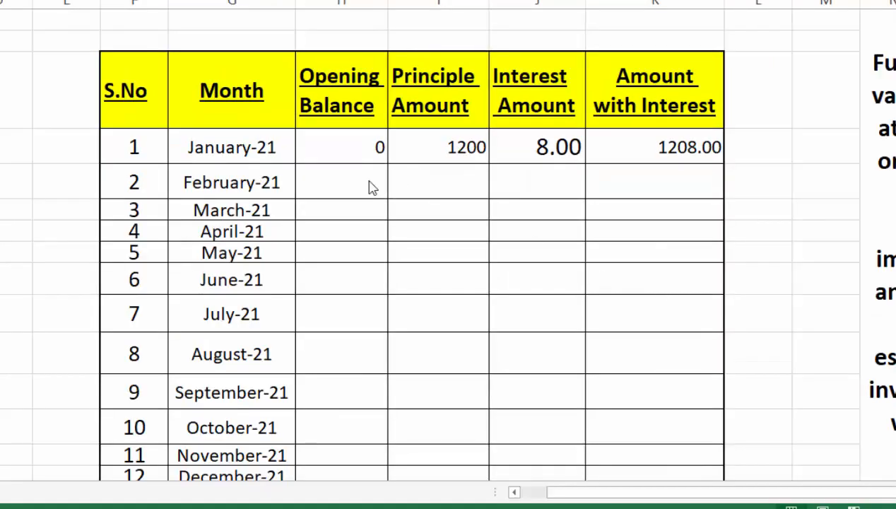
Link February-21's opening balance to January's amount with interest using =K4, and enter 1200 as its principle amount
left_click(338, 184)
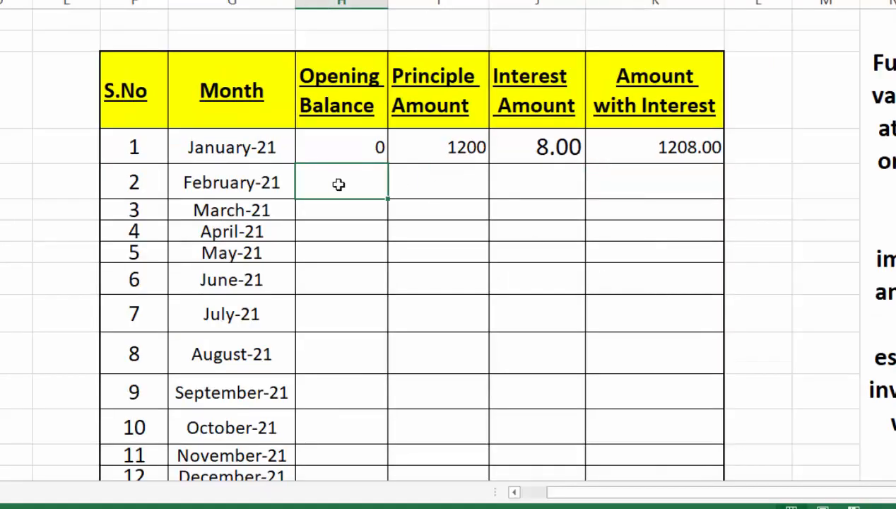
type("=")
left_click(666, 144)
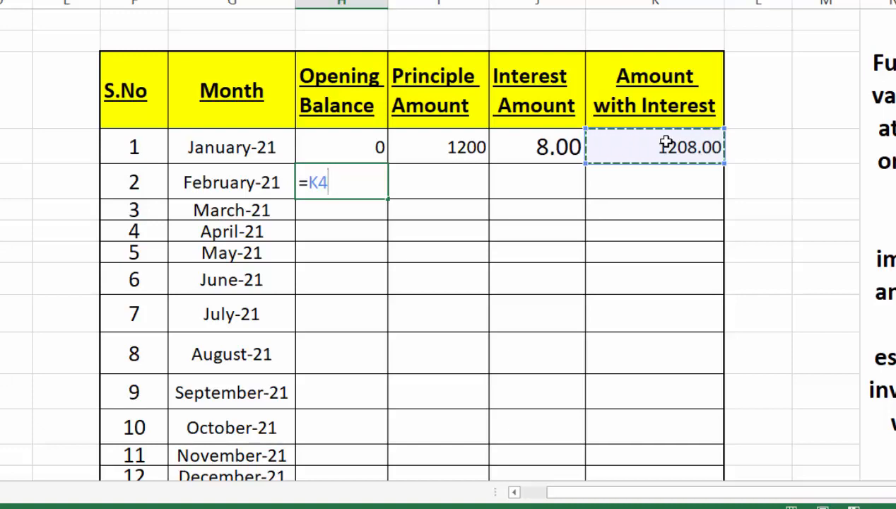
key("Return")
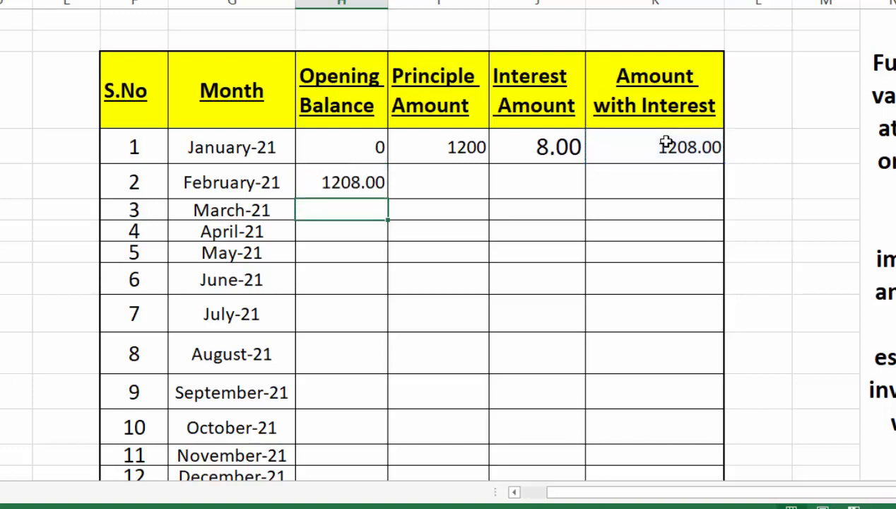
left_click(457, 180)
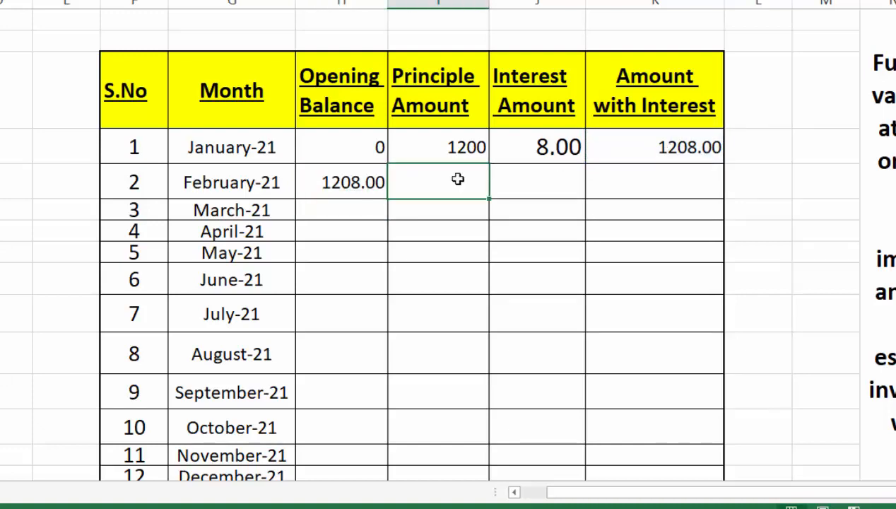
type("1200")
key("Tab")
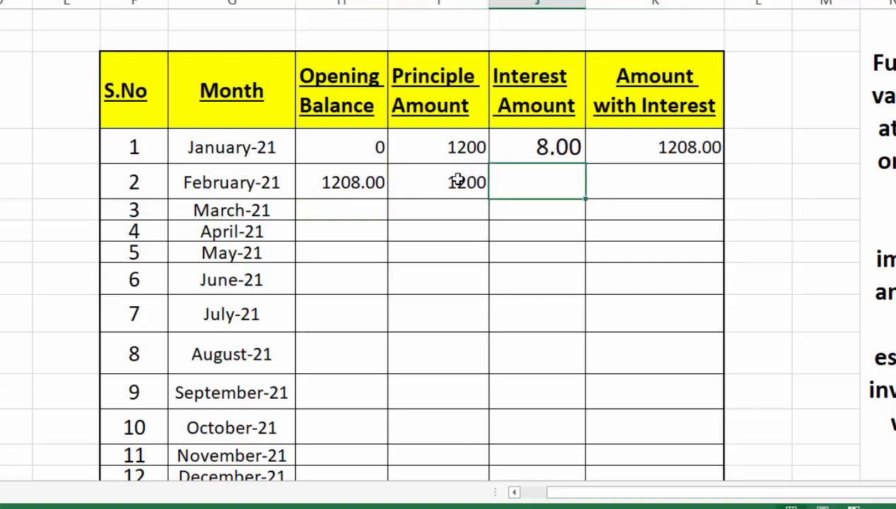
Calculate February-21's interest amount with the formula =(H5+I5)*8%/12
type("=(")
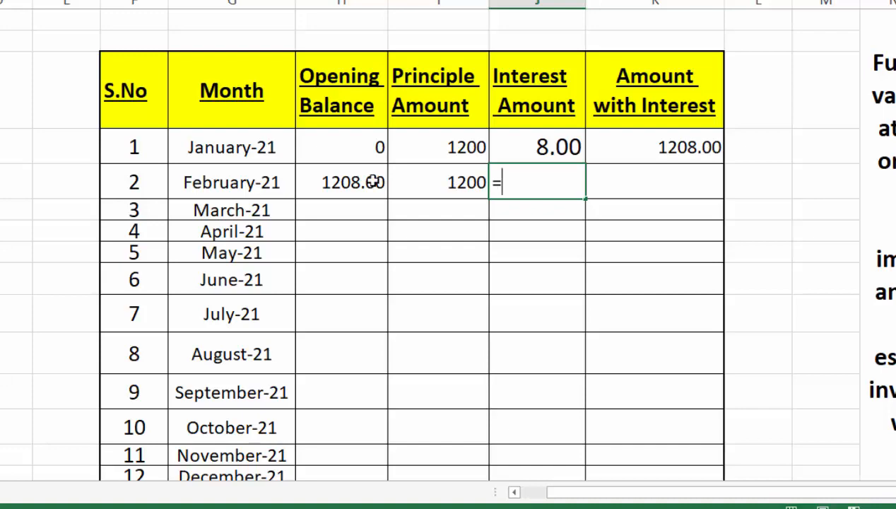
left_click(372, 182)
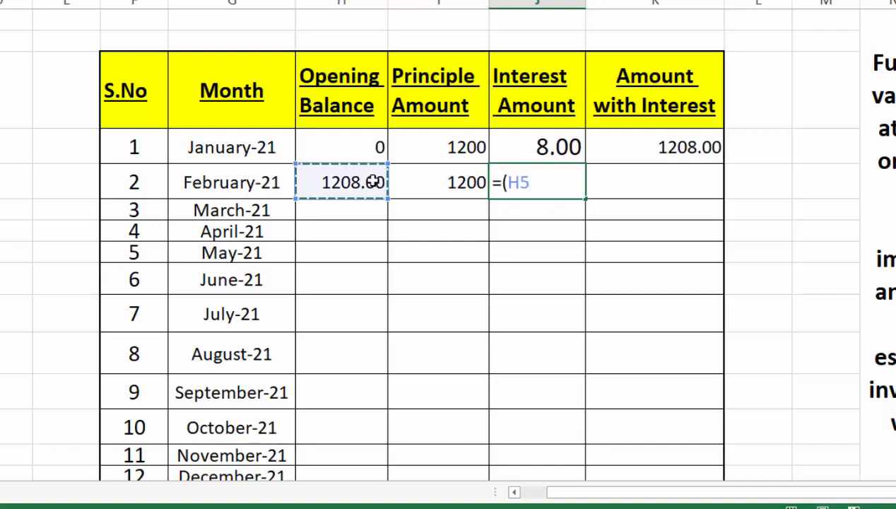
type("+")
left_click(428, 183)
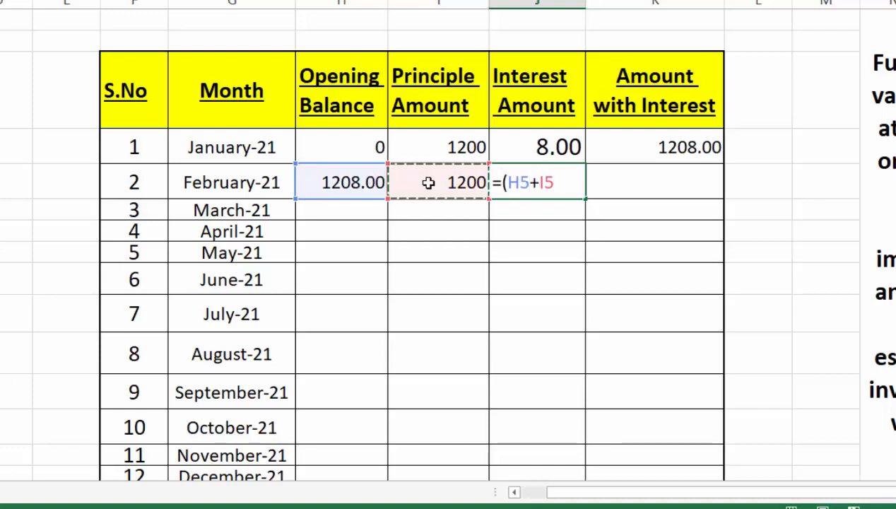
type(")*")
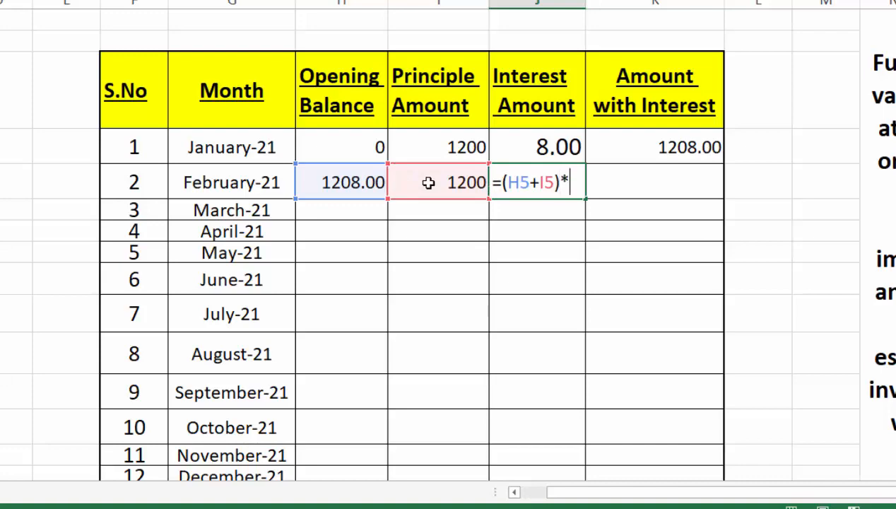
type("8%")
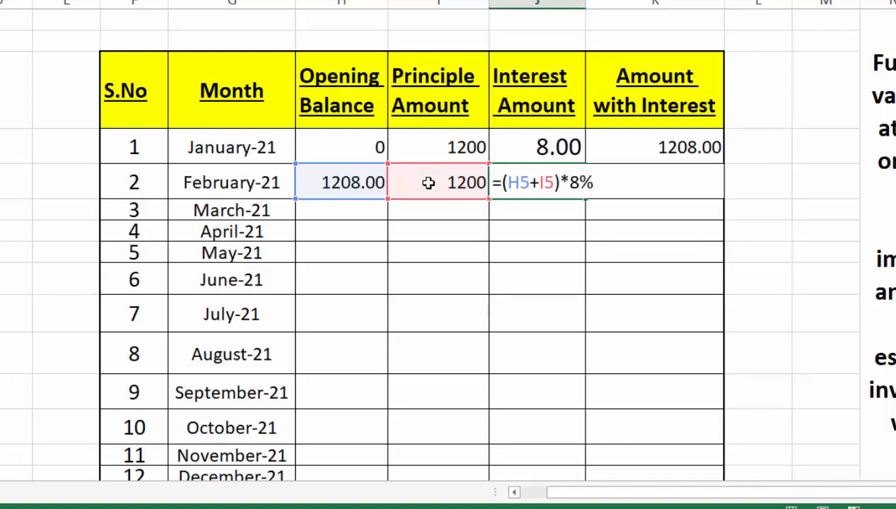
type("/12")
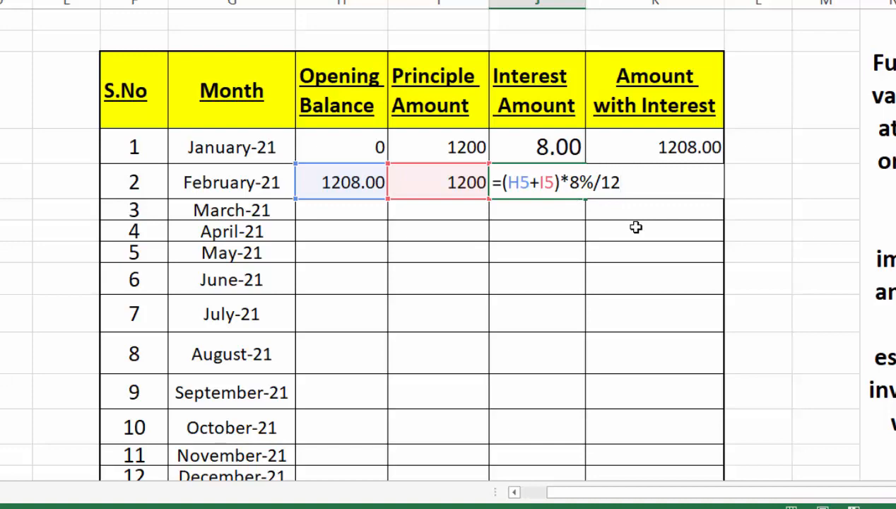
key("Return")
left_click(567, 184)
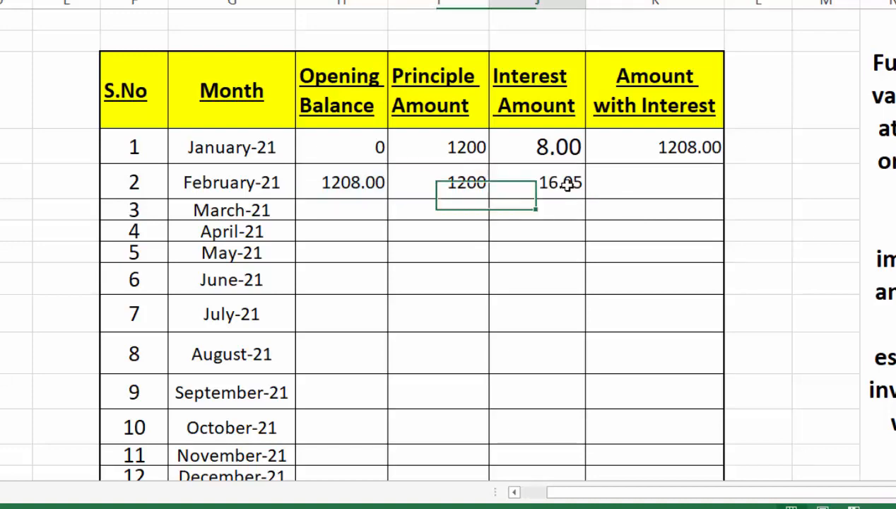
Calculate February-21's amount with interest by adding its opening balance, principle and interest with =H5+I5+J5
left_click(614, 184)
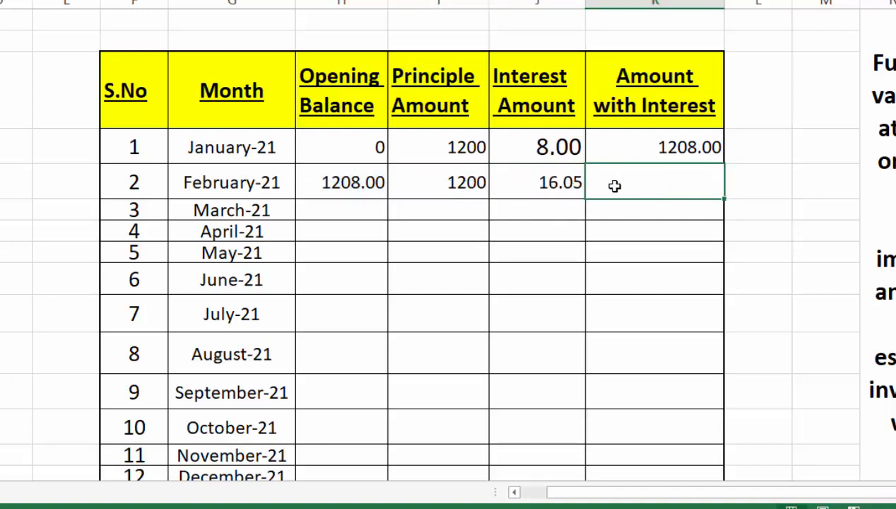
type("=")
left_click(369, 182)
type("+")
left_click(462, 181)
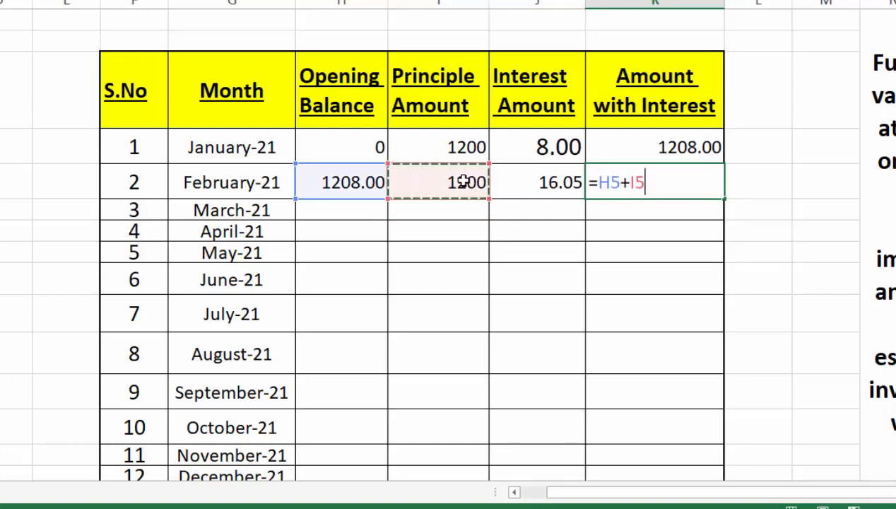
type("+")
left_click(555, 181)
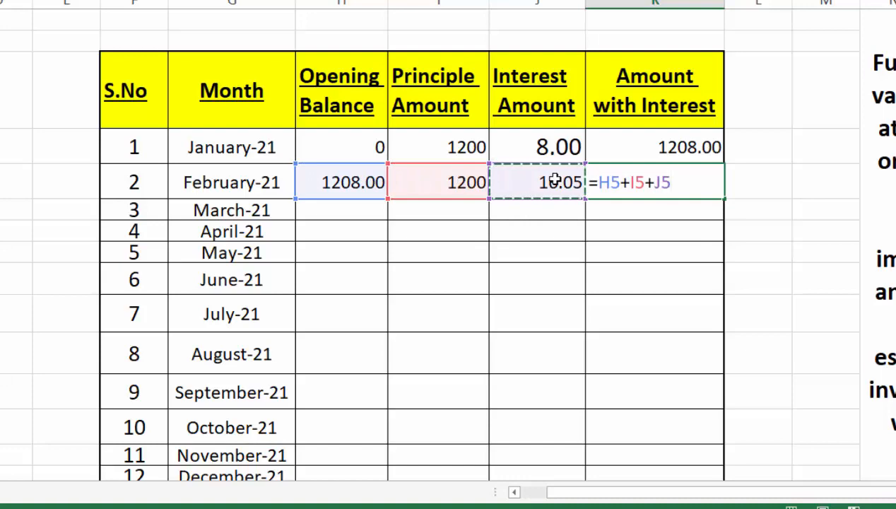
key("Return")
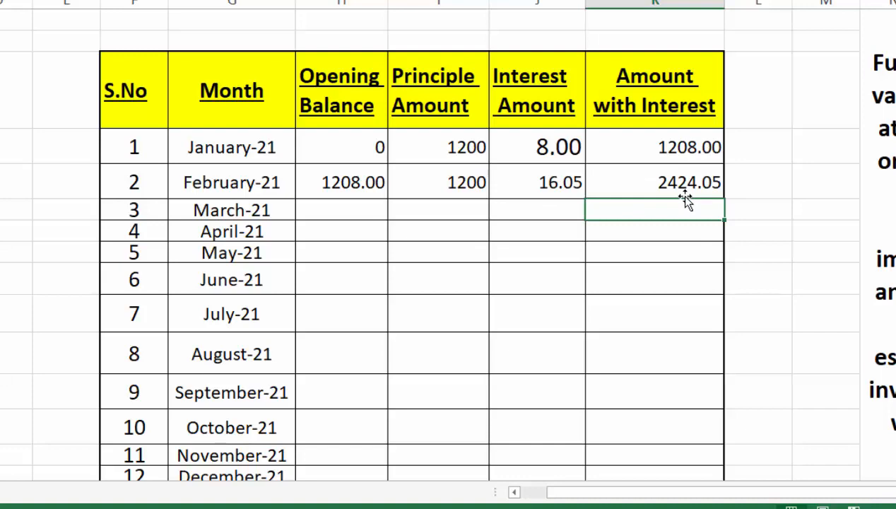
Fill February-21's balance, principle, interest and total cells down through June-23, with 1200 as every month's principle amount
key("Left")
left_click_drag(356, 176, 616, 176)
left_click_drag(724, 200, 723, 409)
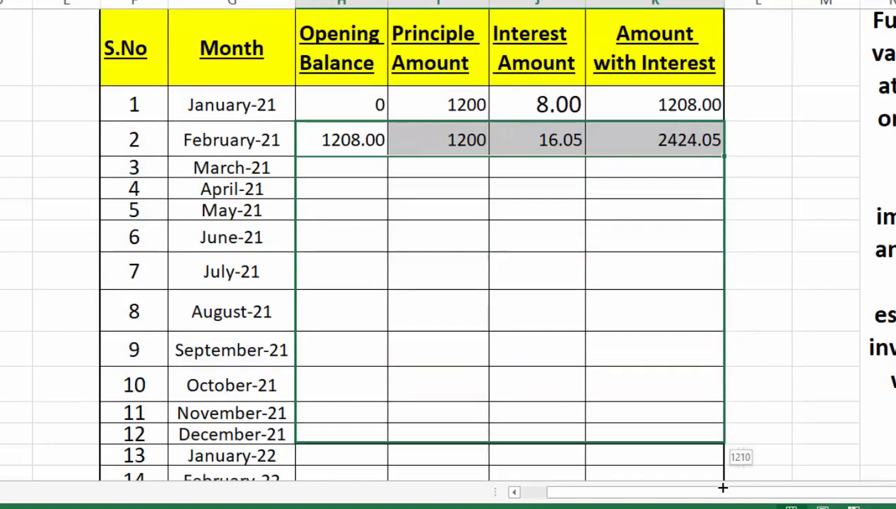
left_click_drag(722, 430, 693, 320)
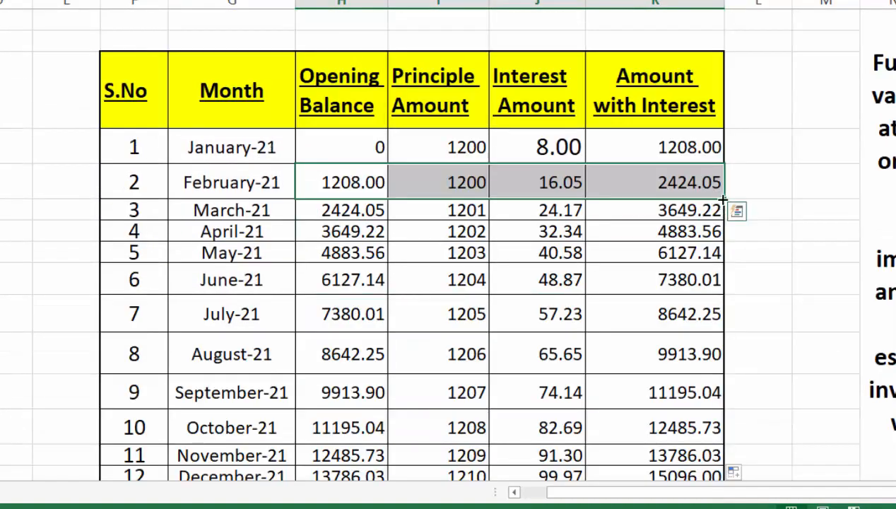
left_click_drag(722, 200, 724, 385)
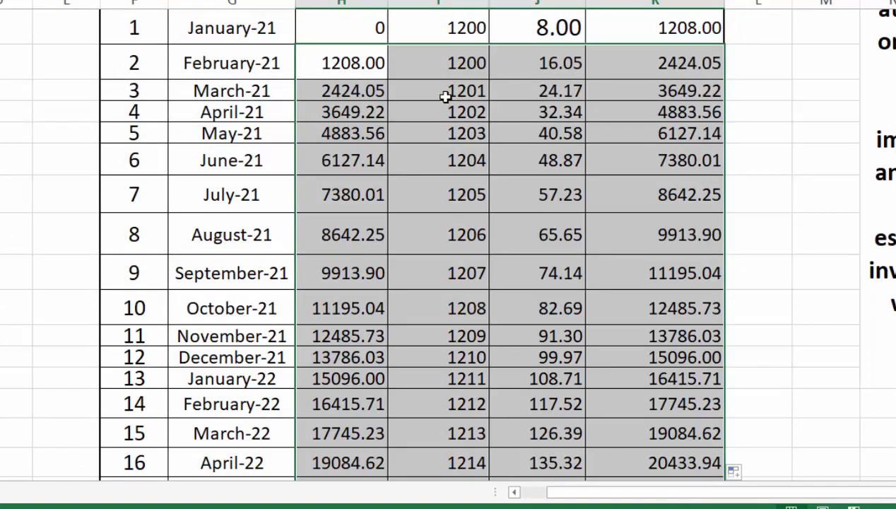
left_click(456, 64)
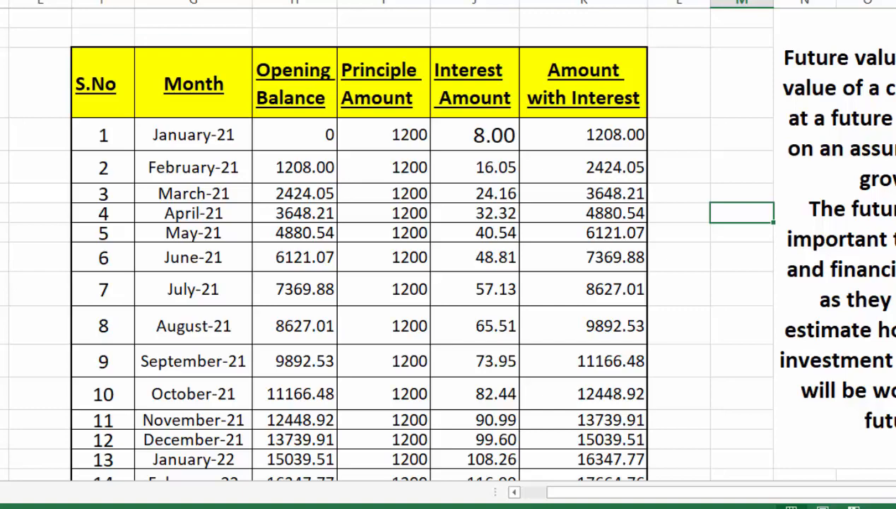
Make the final amount with interest for June-23 bold
scroll(448, 254, "down", 5)
scroll(632, 217, "down", 3)
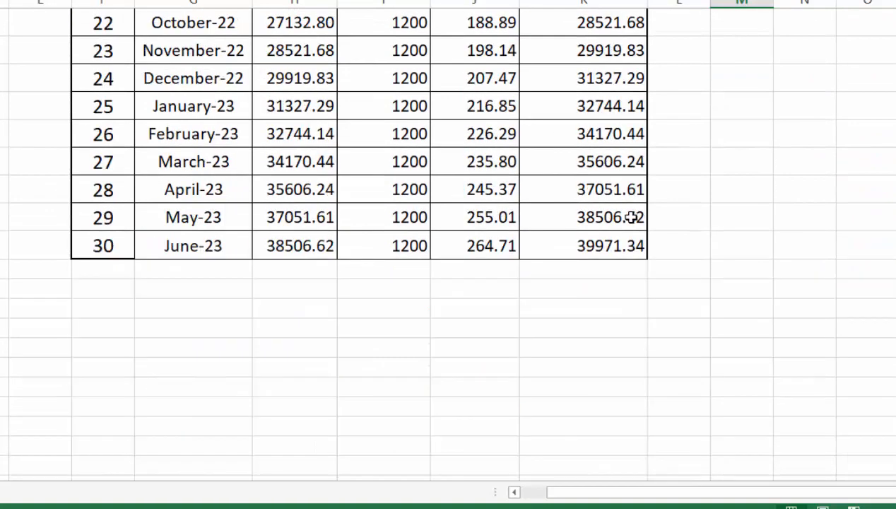
left_click(596, 243)
key("ctrl+b")
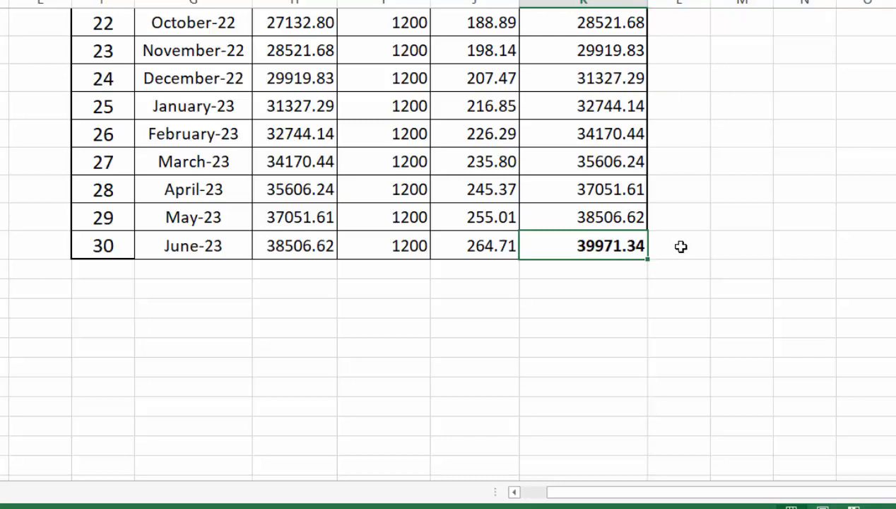
Show June-23's final amount with interest in cell D4 using the reference =K33
key("ctrl+c")
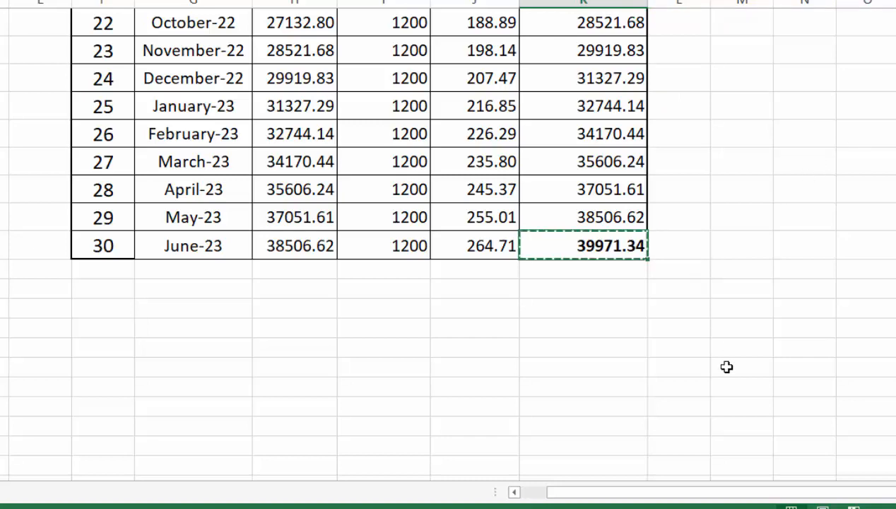
scroll(14, 150, "up", 8)
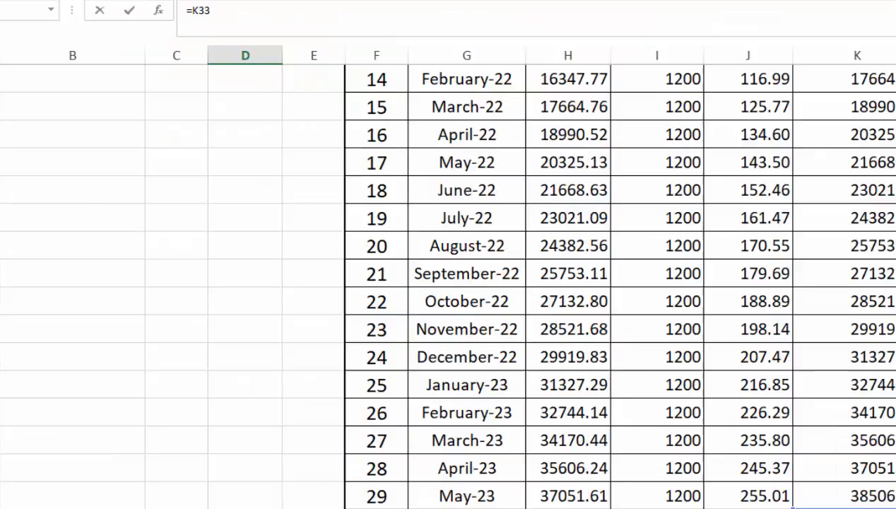
key("Return")
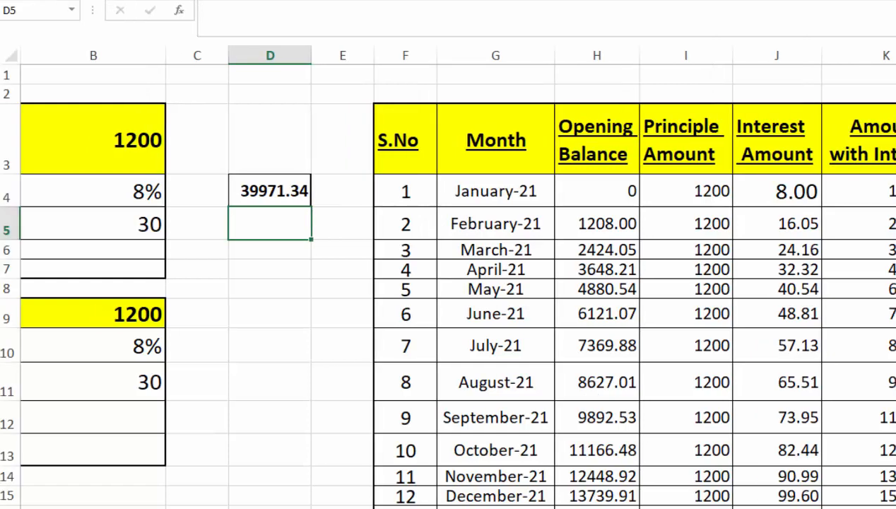
Move the FV label of the RD Amount table from A6 down to A7
scroll(452, 282, "left", 3)
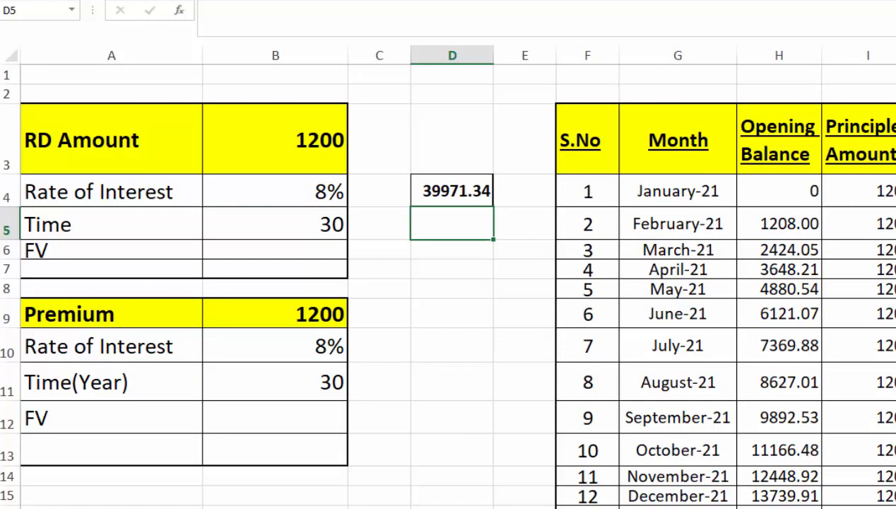
left_click(113, 115)
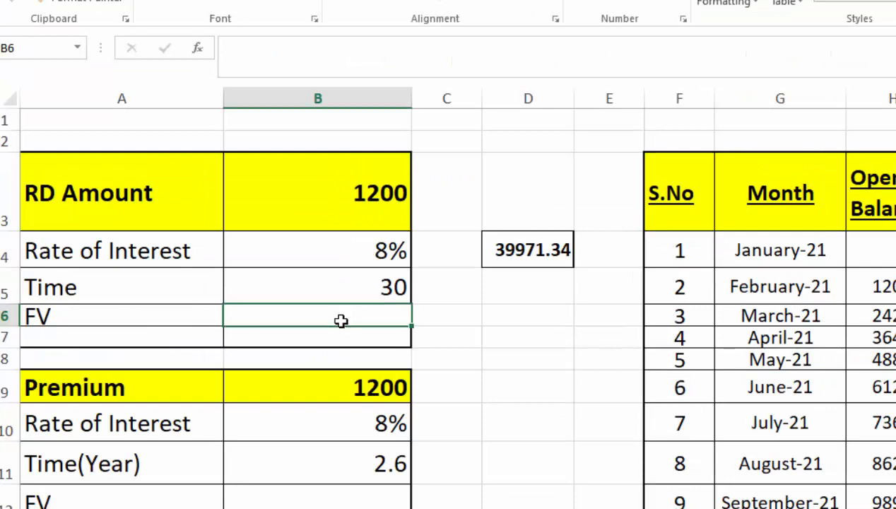
left_click(93, 312)
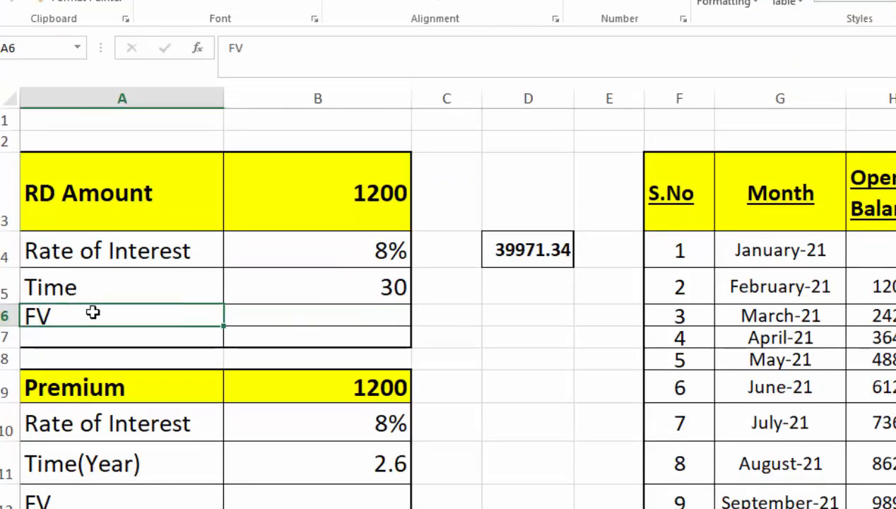
key("ctrl+c")
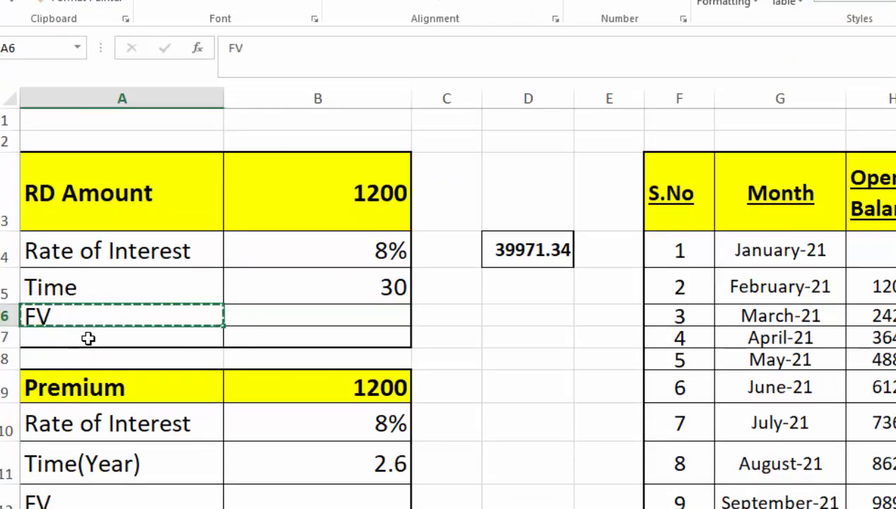
left_click(88, 337)
key("ctrl+v")
Calculate the RD future value in B7 with =FV(B4/12,B5,B3,,1), timing payments at the beginning of the period
left_click(270, 337)
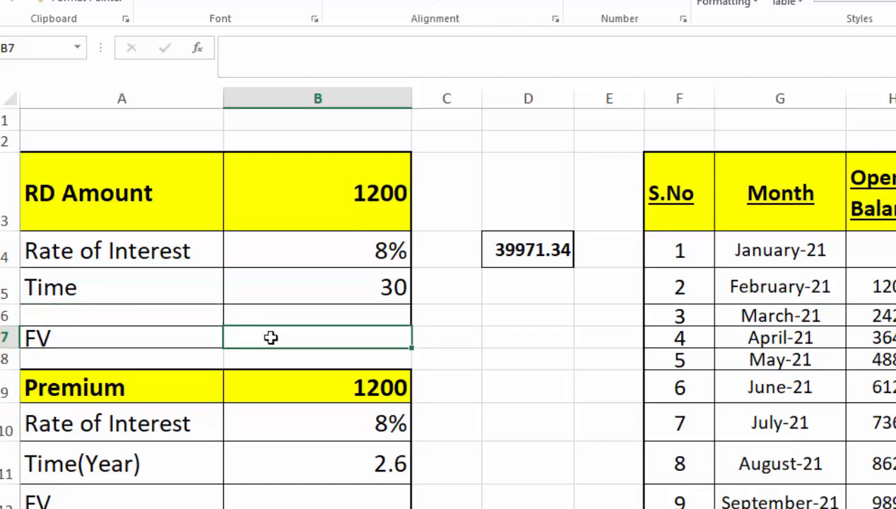
type("=")
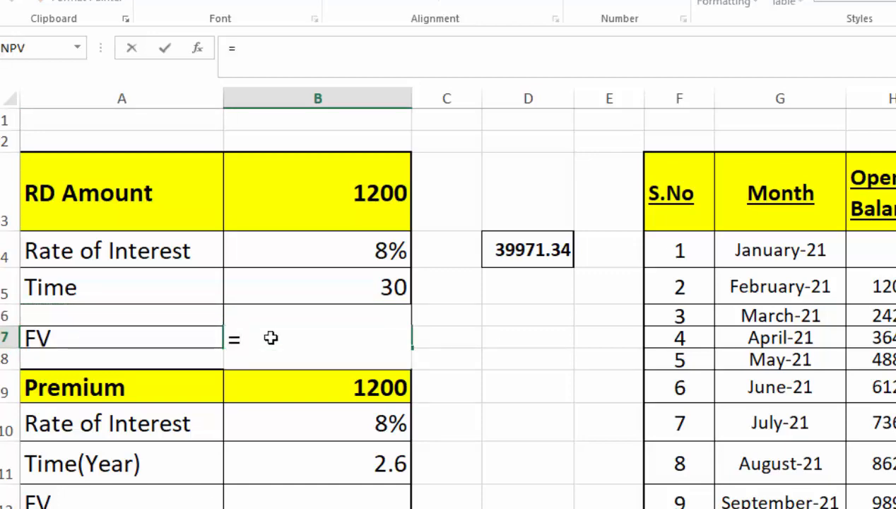
type("FV(")
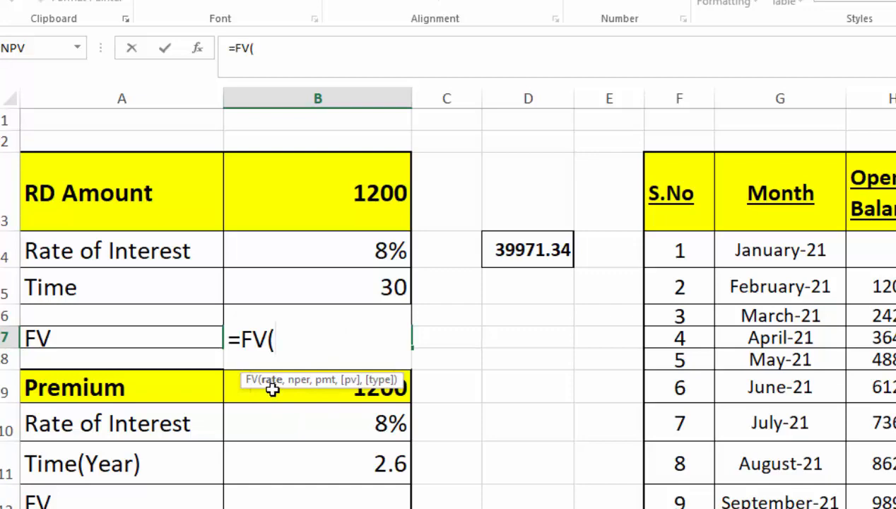
left_click(358, 255)
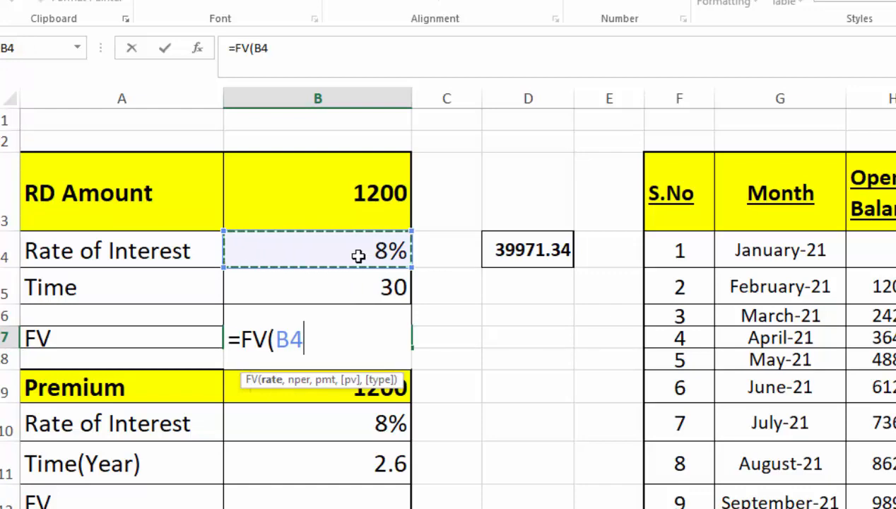
type("/12")
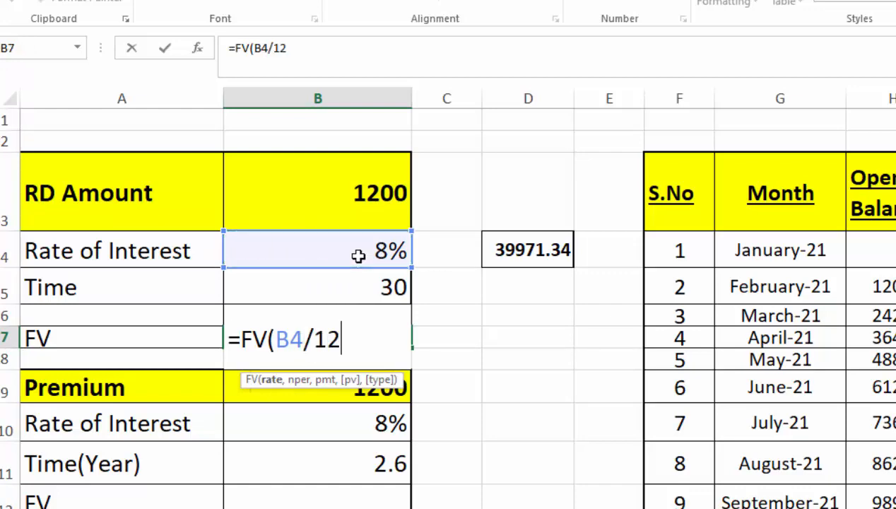
type(",")
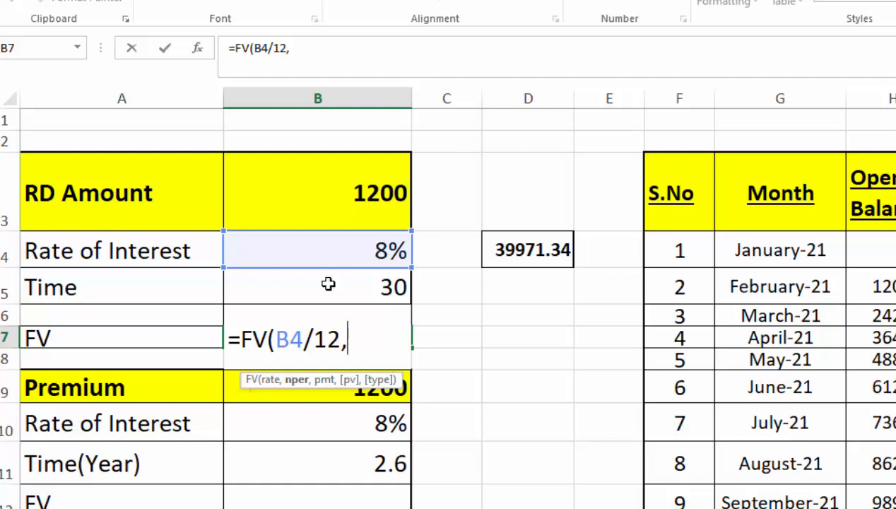
left_click(372, 278)
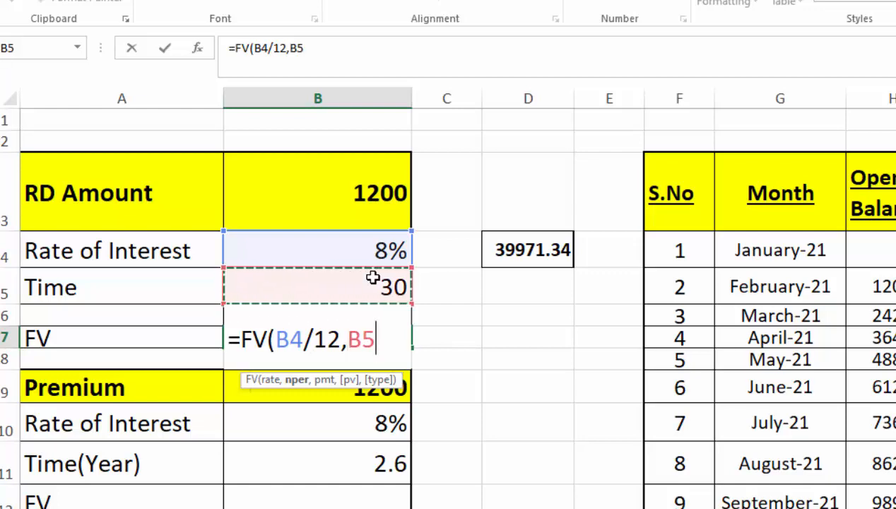
type(",")
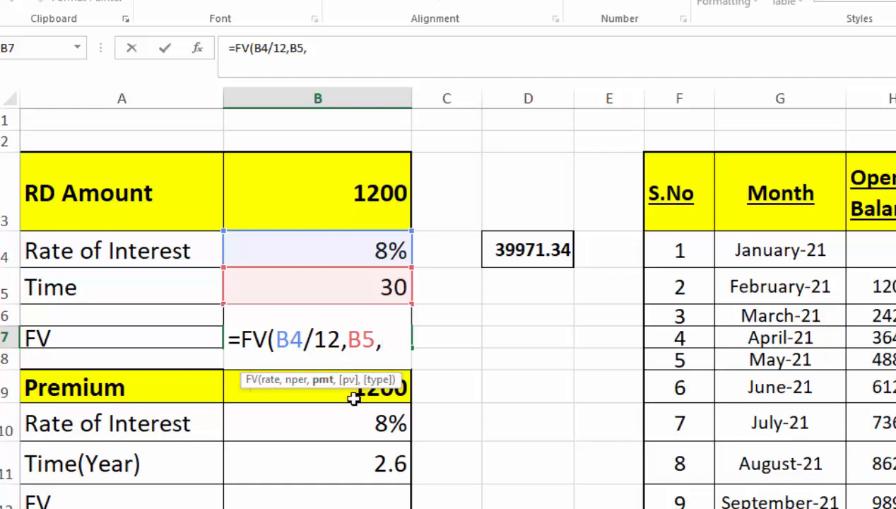
left_click(360, 211)
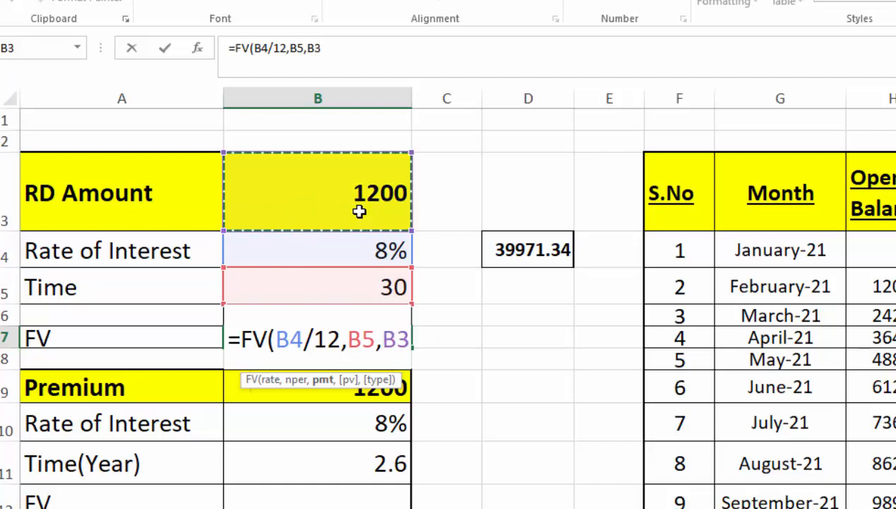
type(",")
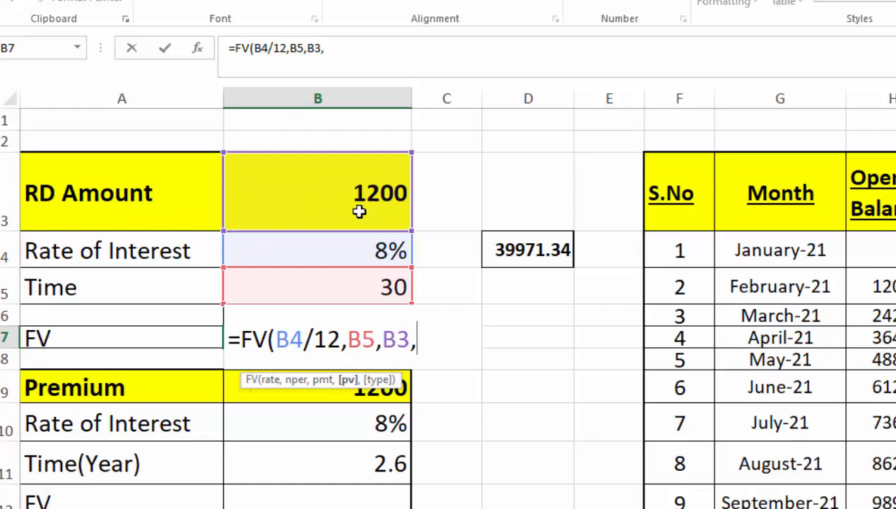
type(",")
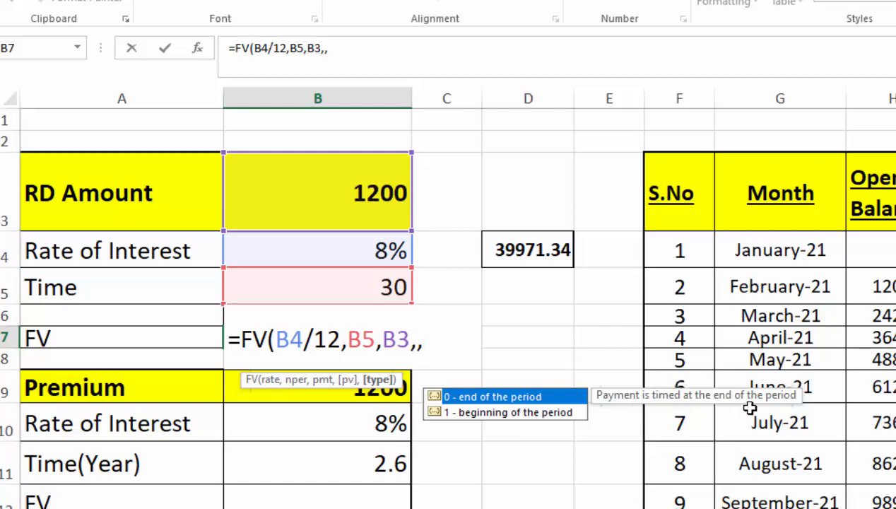
left_click(527, 417)
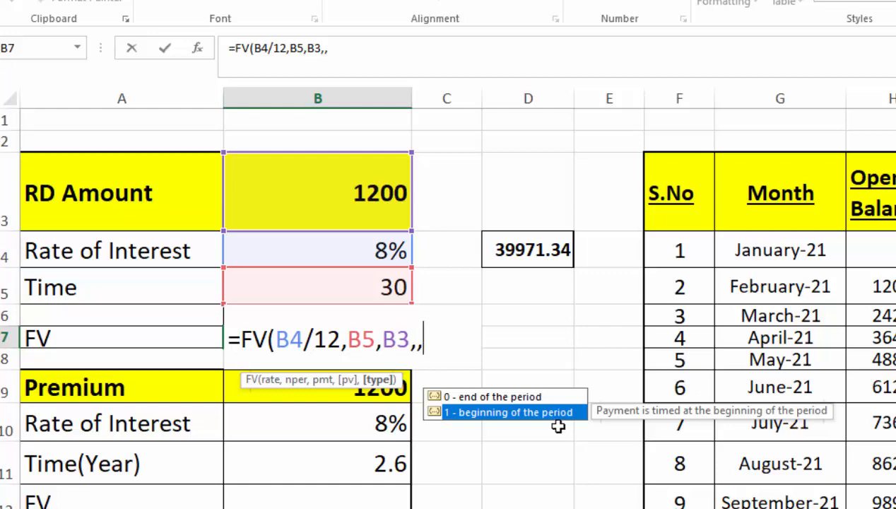
double_click(519, 413)
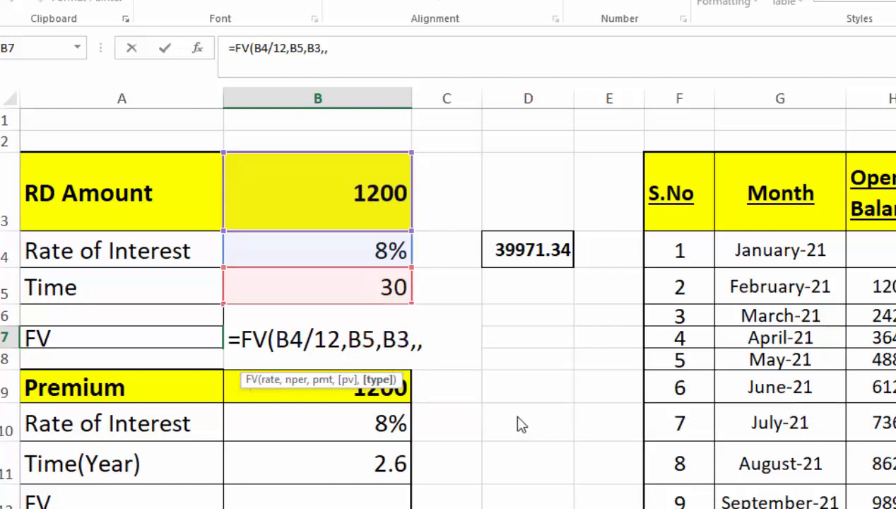
type(")")
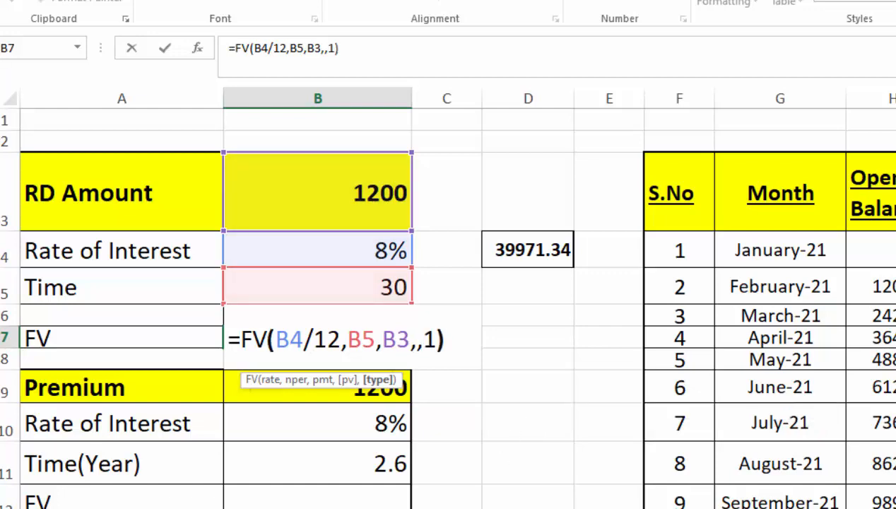
key("Return")
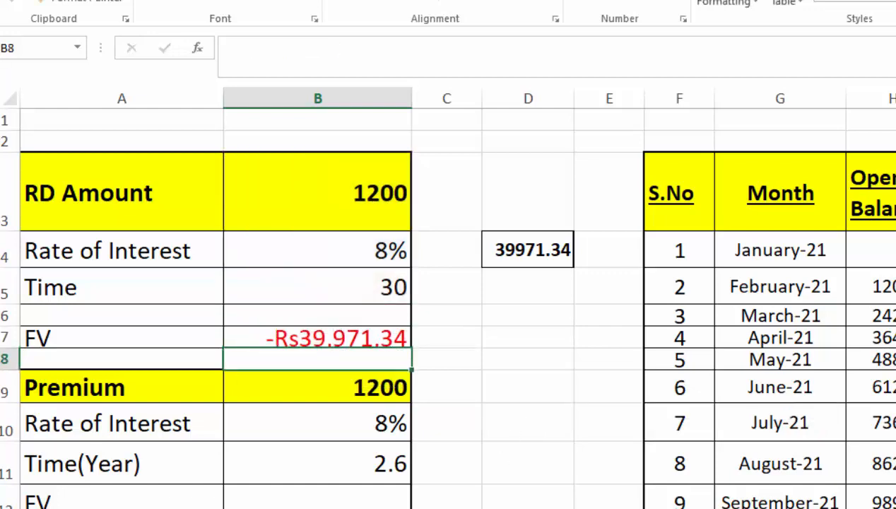
Apply the comma style to the RD future value in B7 and negate its formula to =-FV(B4/12,B5,B3,,1)
left_click(315, 337)
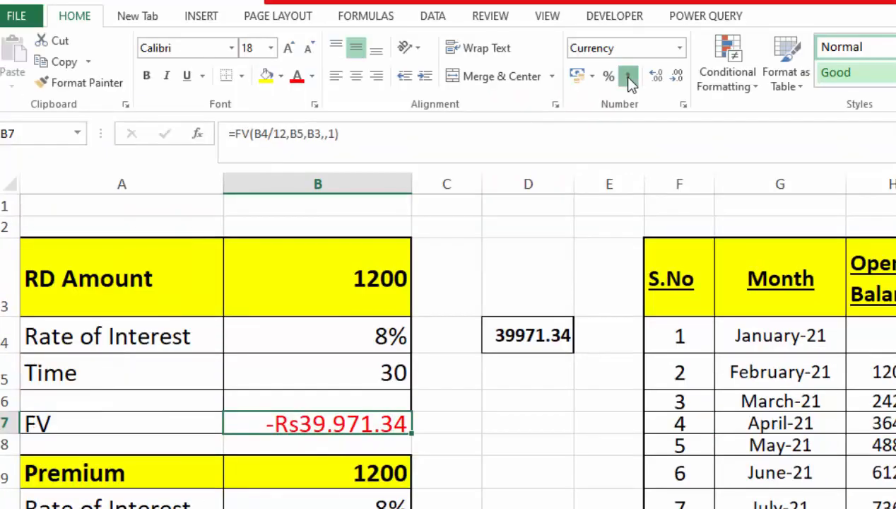
left_click(628, 78)
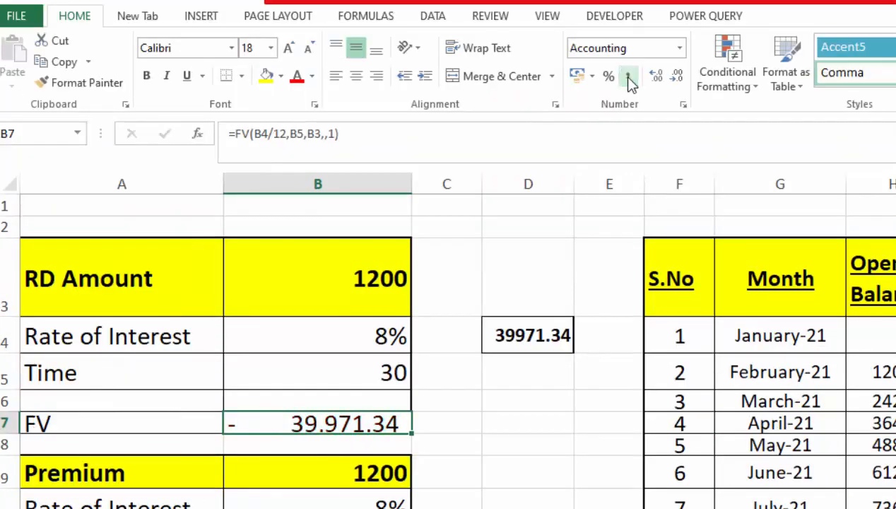
double_click(252, 422)
left_click(241, 422)
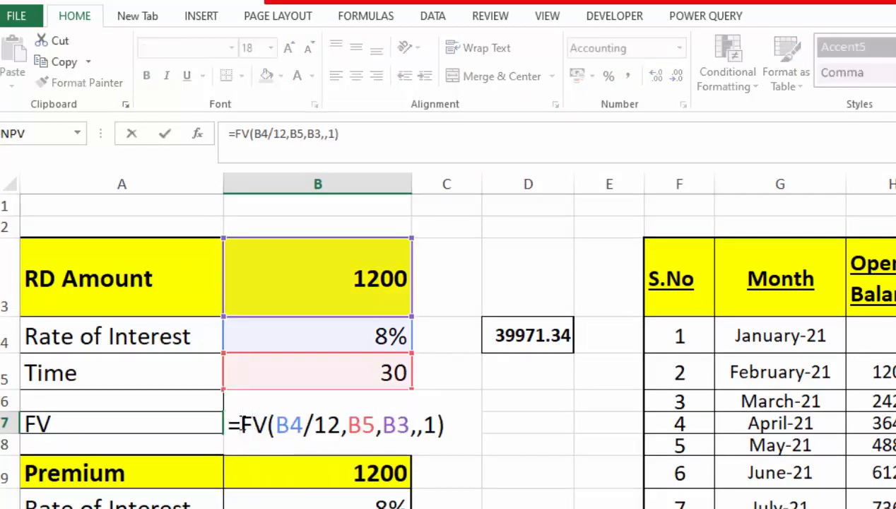
type("-")
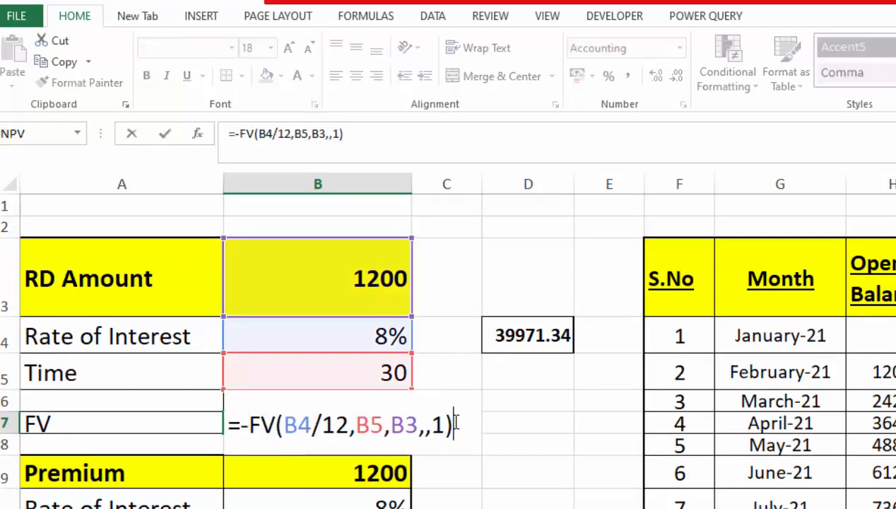
key("Return")
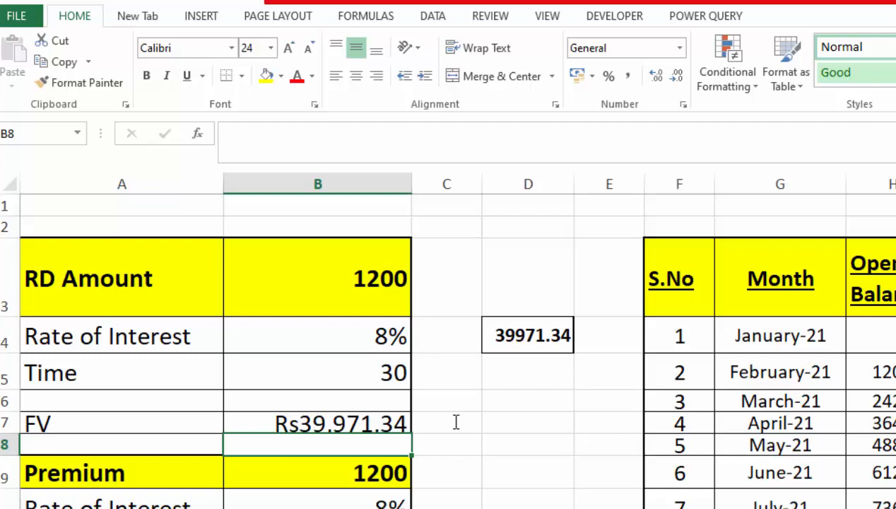
Apply the comma style to the RD future value in B7 and the schedule's final amount in D4
left_click(308, 422)
left_click(627, 75)
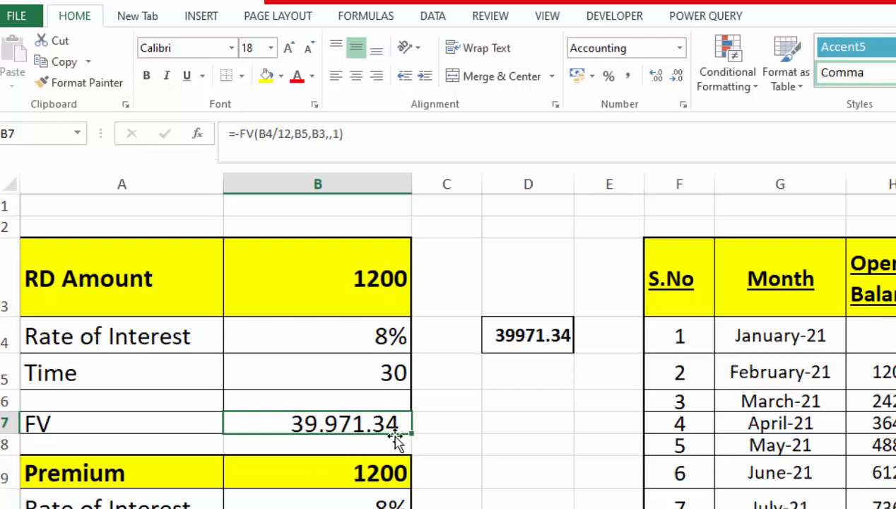
left_click(523, 339)
left_click(628, 75)
left_click(525, 488)
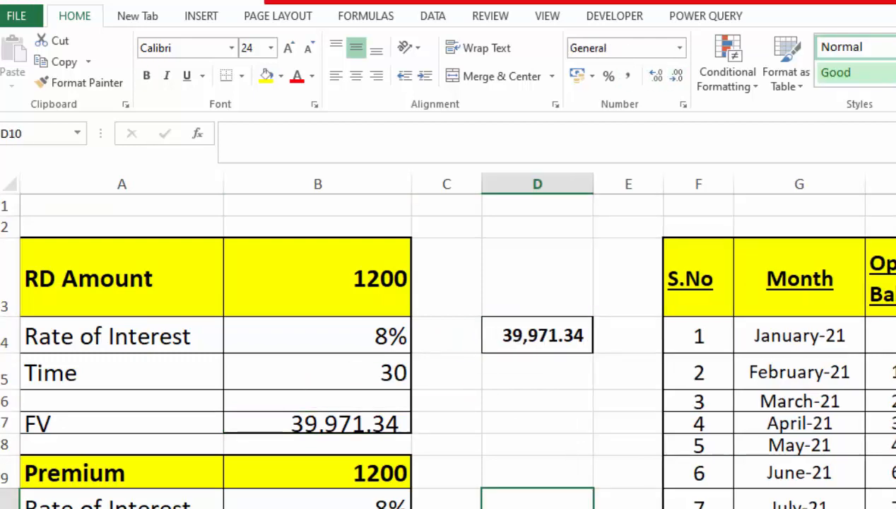
Calculate the Premium future value in B13 with =FV(B10/12,B11*12,B9,,1), timing payments at the beginning of the period
key("Right")
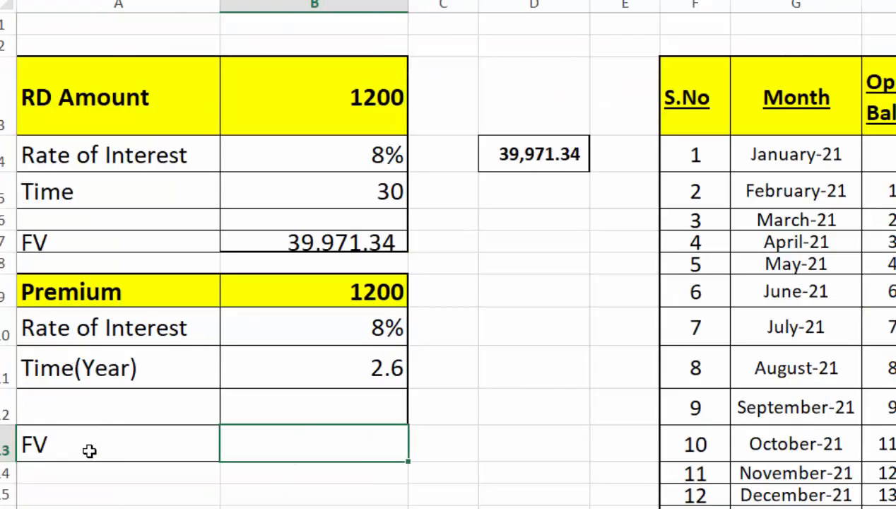
type("=FV")
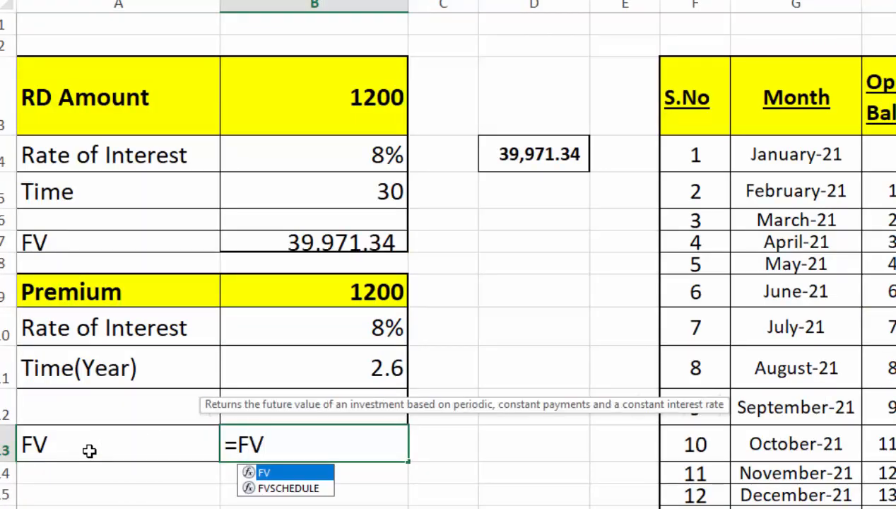
type("(")
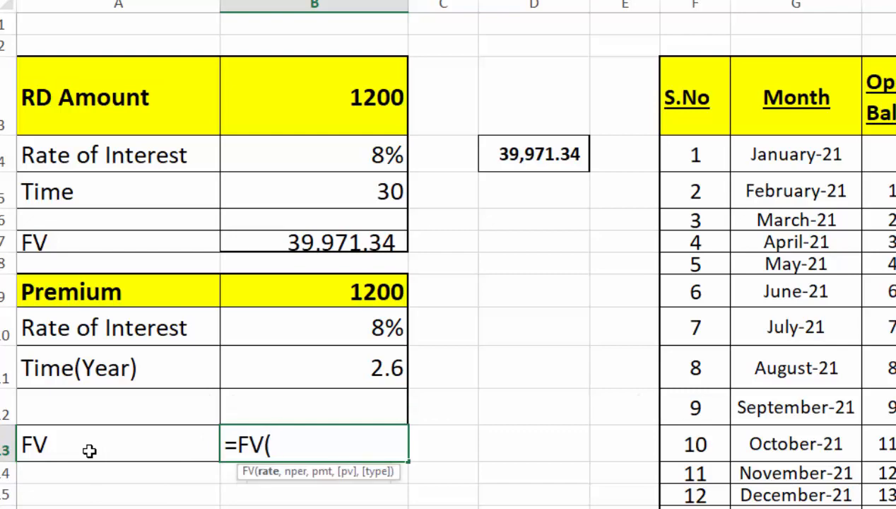
left_click(259, 323)
type("/12")
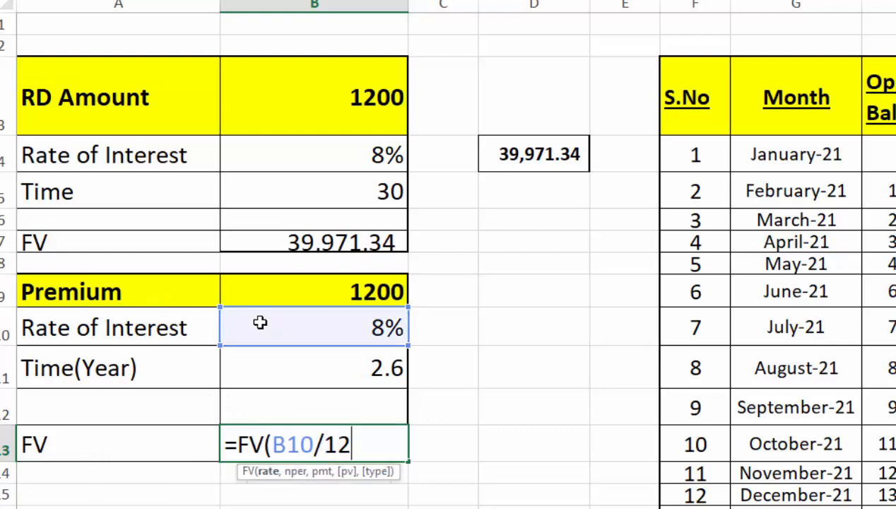
type(",")
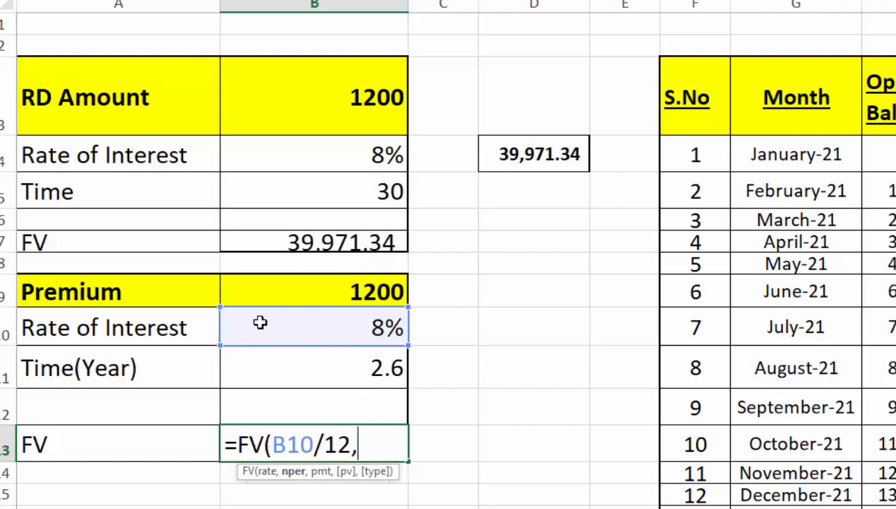
left_click(348, 369)
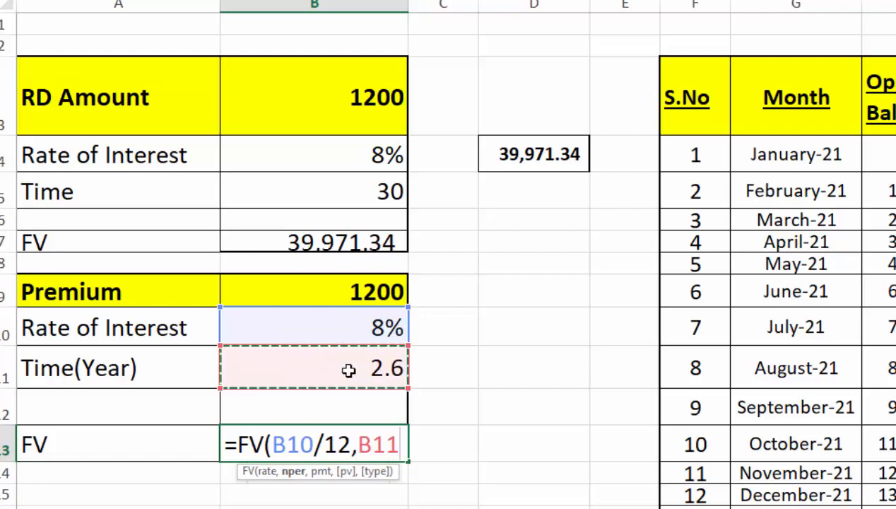
type("*12")
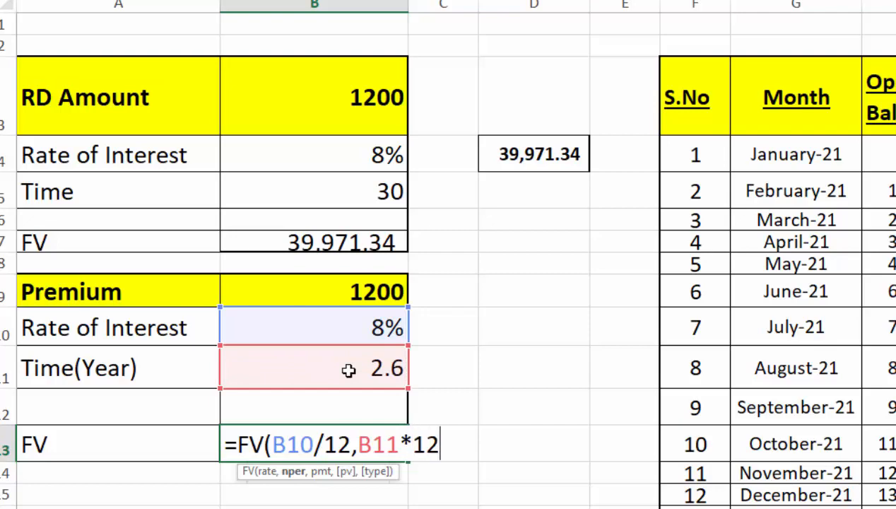
type(",")
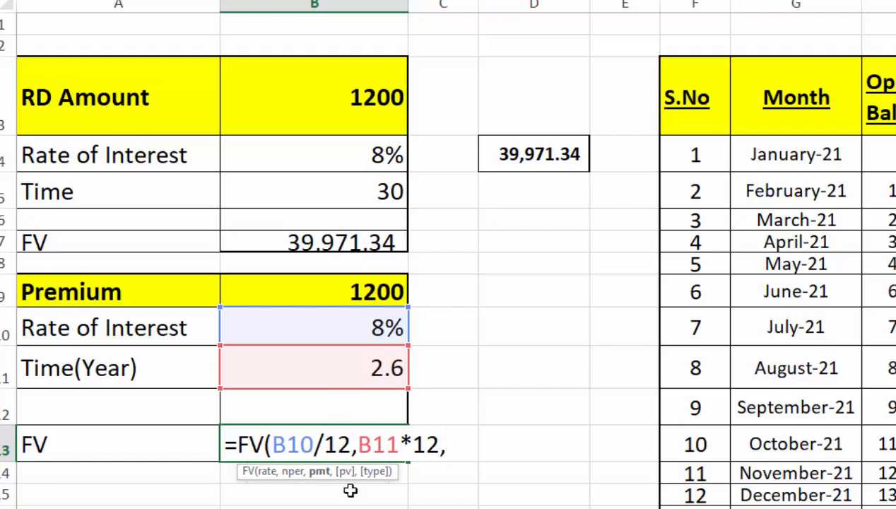
left_click(361, 294)
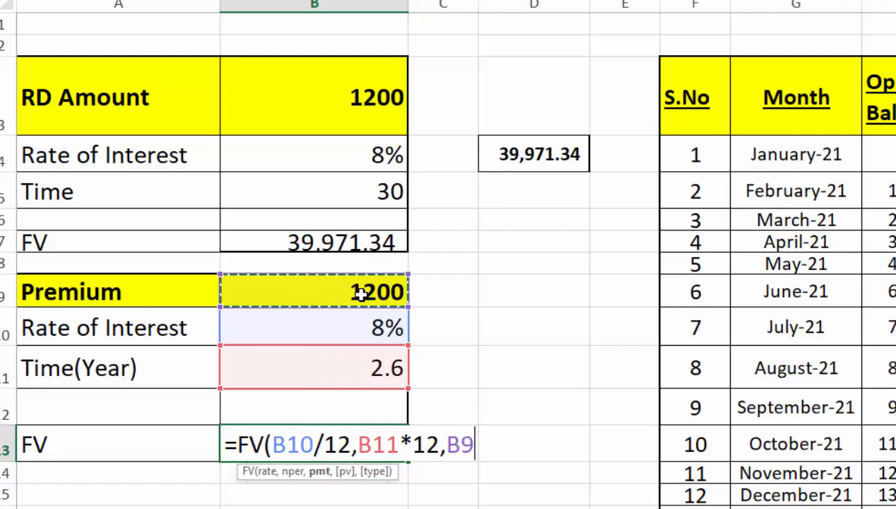
type(",,")
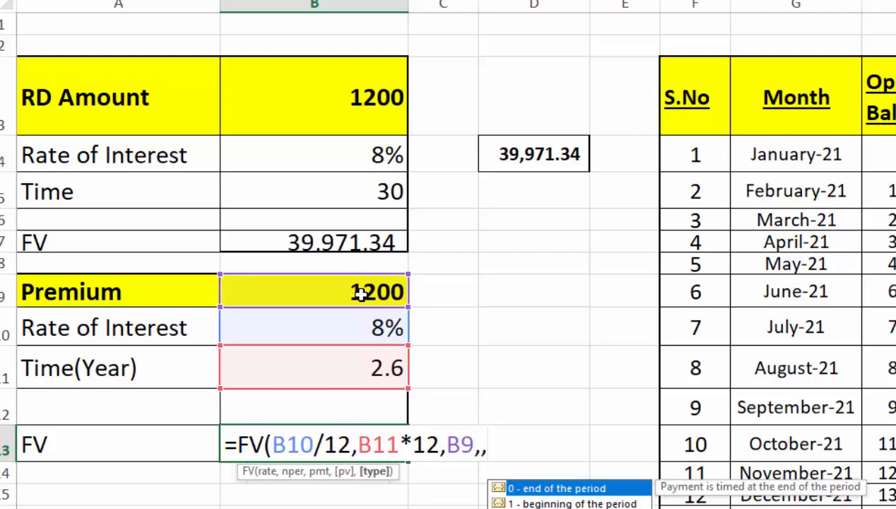
left_click(551, 503)
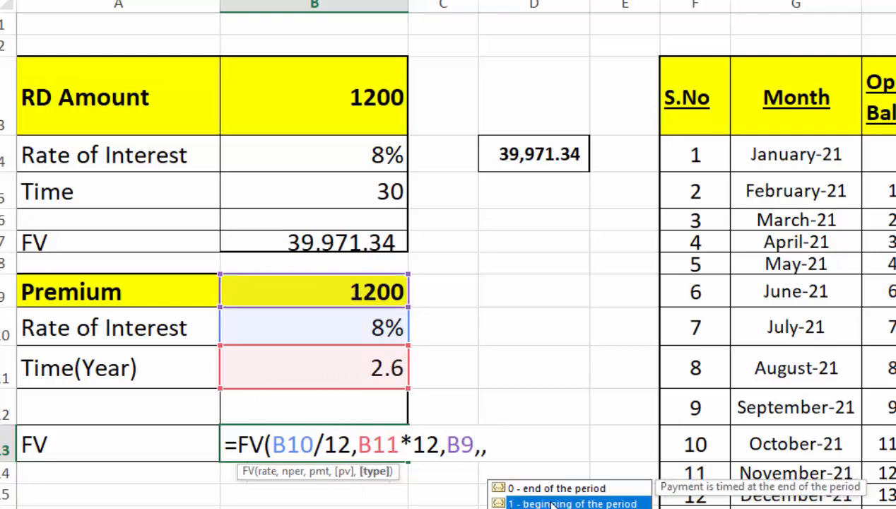
double_click(551, 504)
type(")")
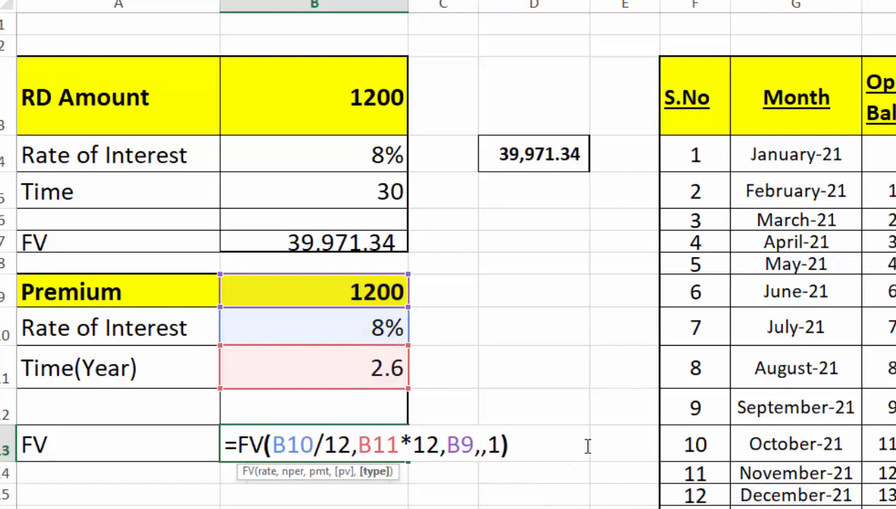
key("Return")
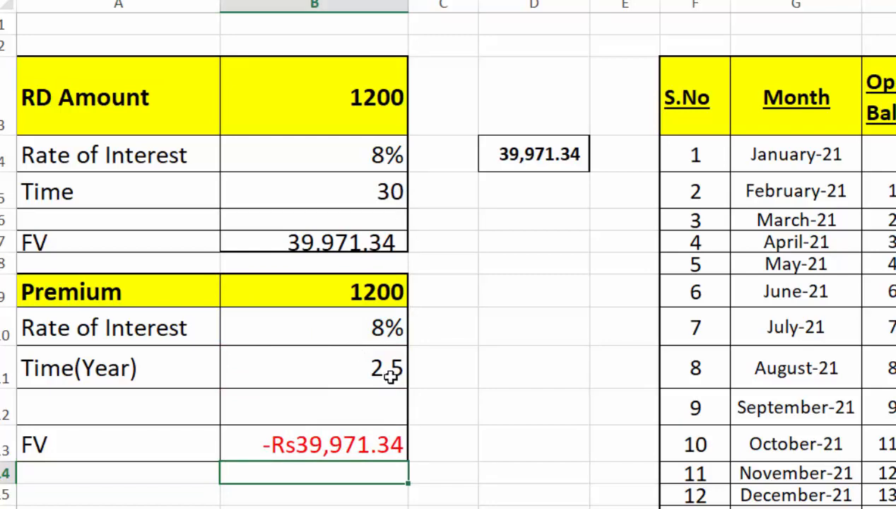
Review the Premium future value formula in B13 and apply the comma style to that cell
double_click(351, 440)
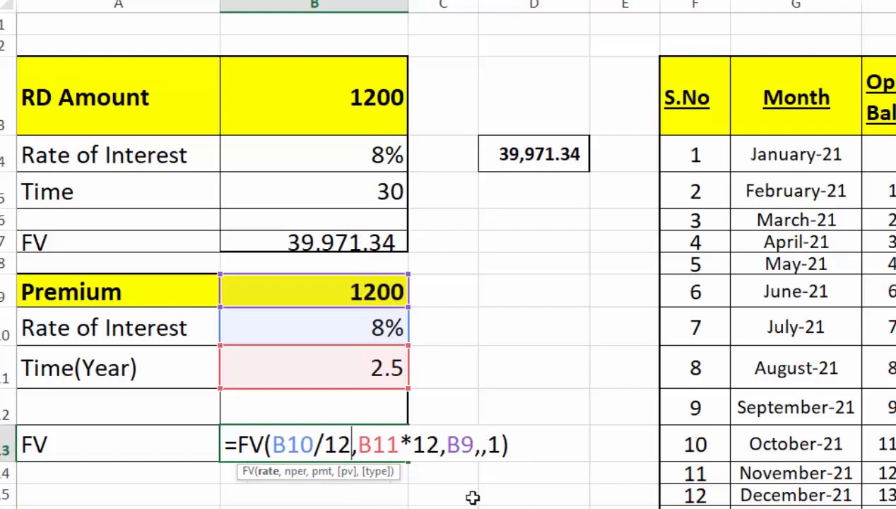
left_click(510, 449)
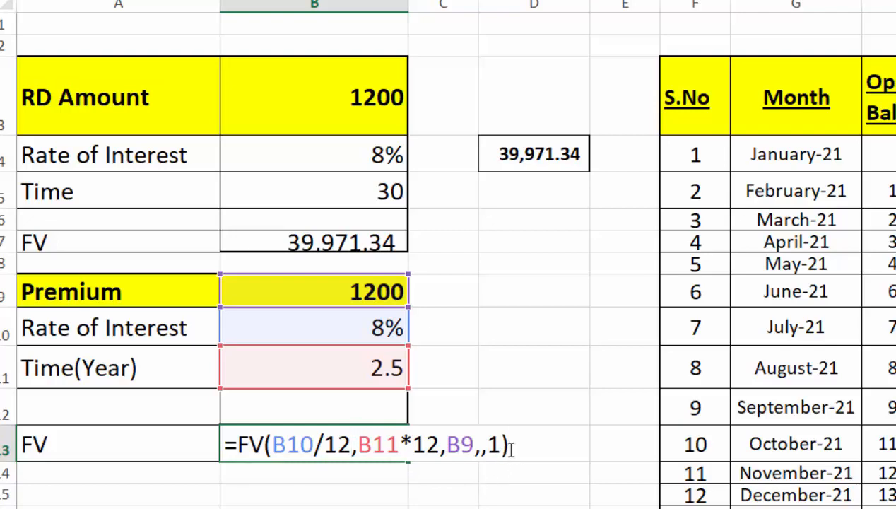
key("Return")
left_click(294, 431)
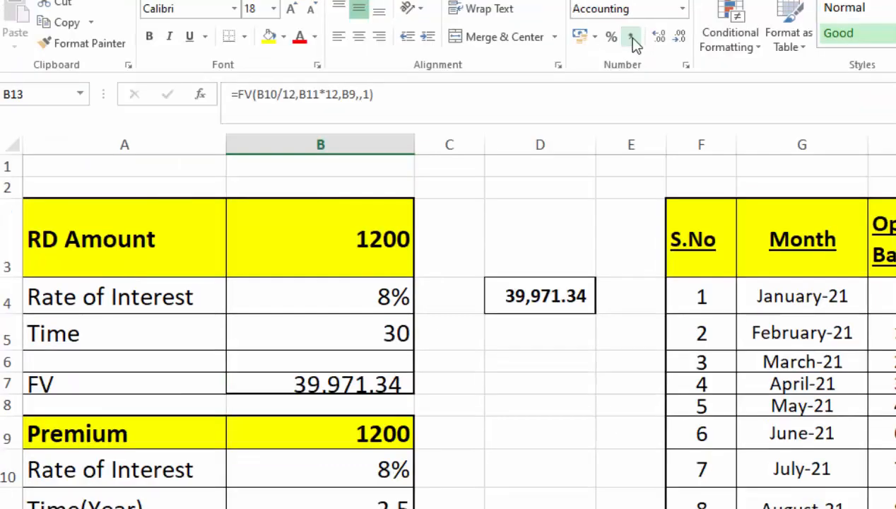
left_click(630, 37)
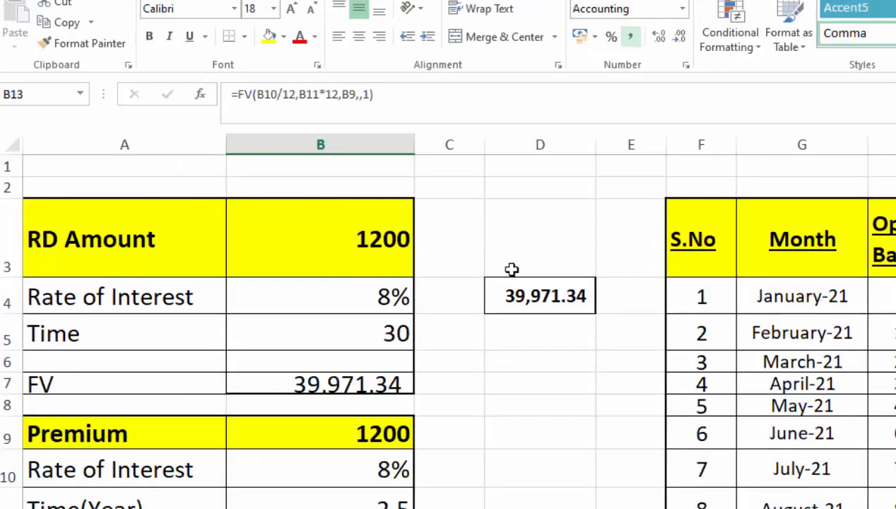